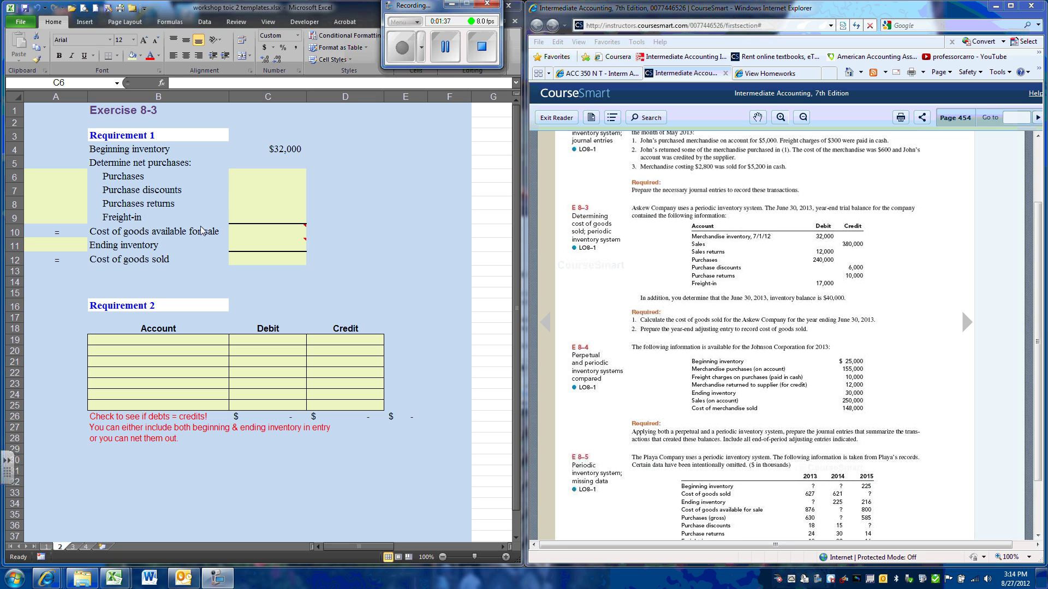
Set the math function to Plus: (+) for Purchases and to Less: (-) for Purchase discounts in column A
left_click(82, 175)
left_click(94, 177)
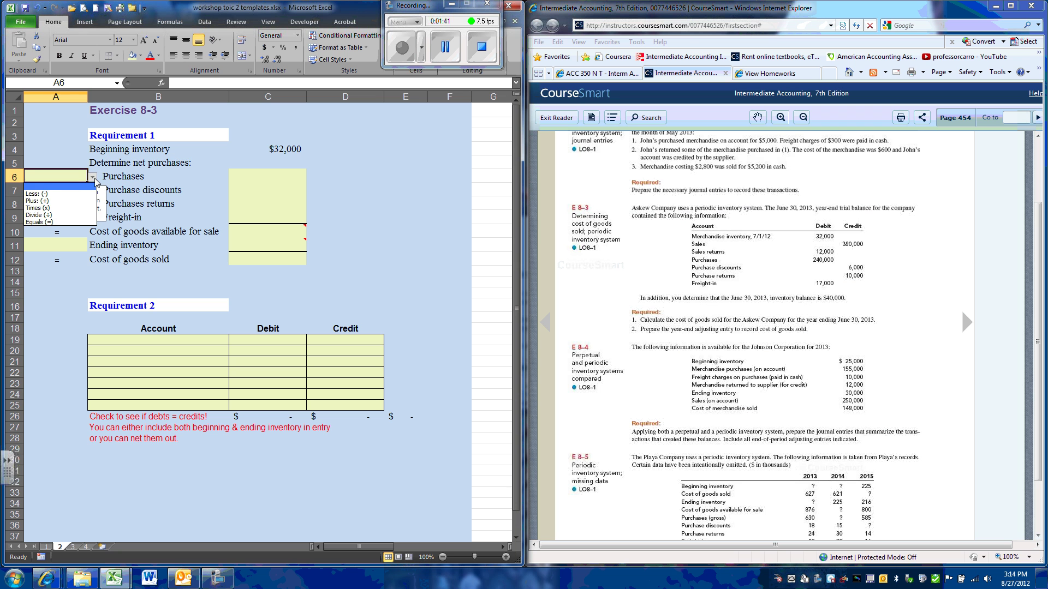
left_click(83, 201)
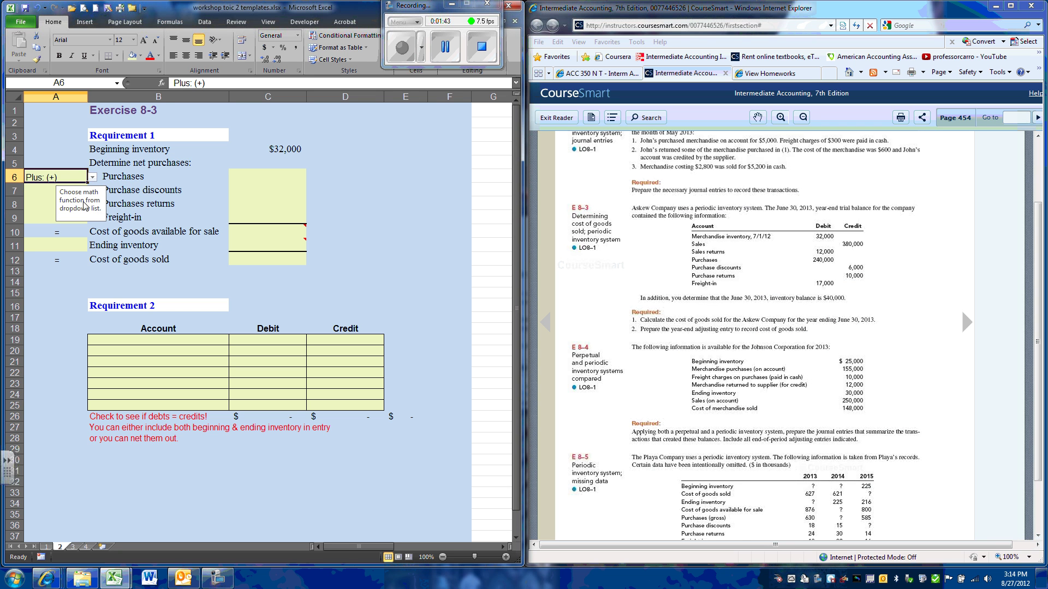
left_click(134, 193)
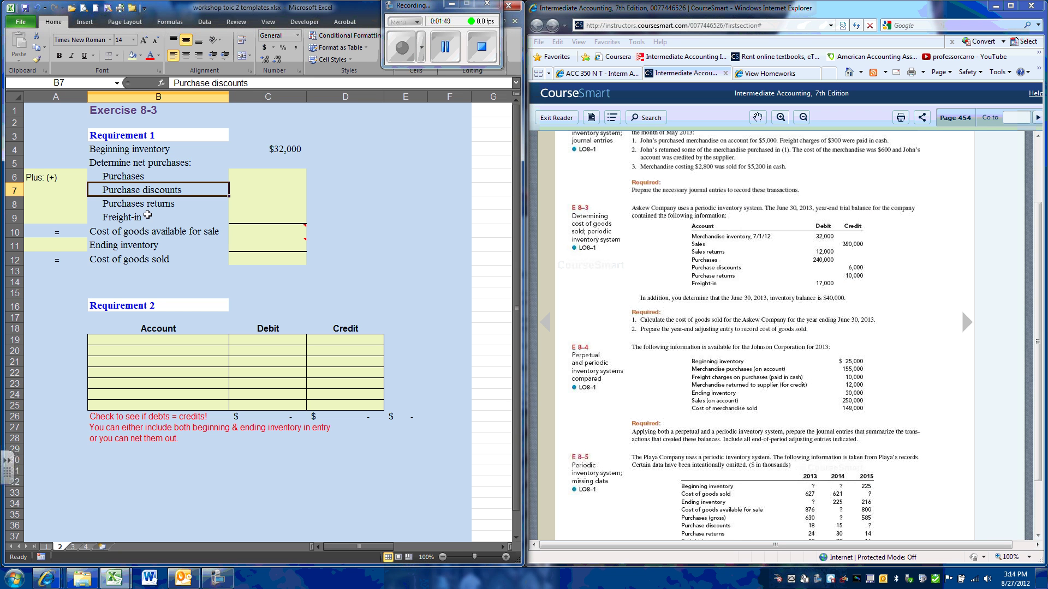
left_click(82, 192)
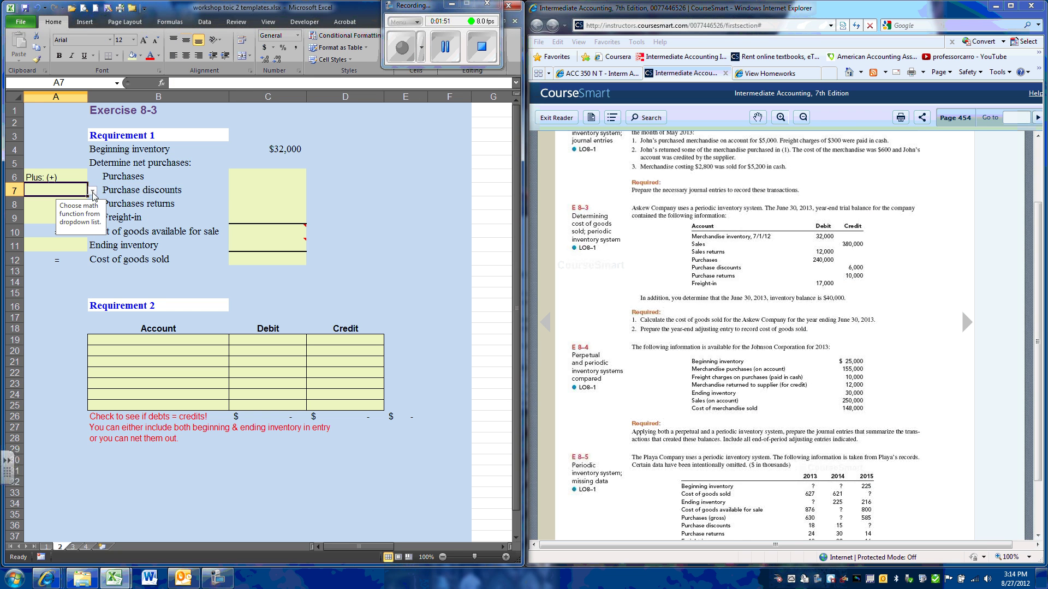
left_click(94, 195)
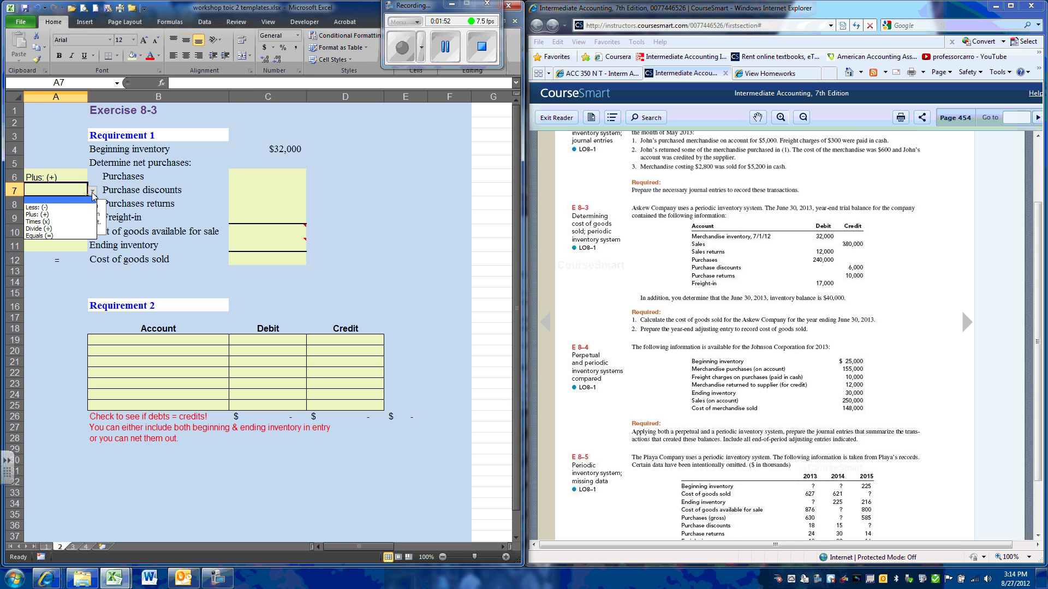
left_click(58, 210)
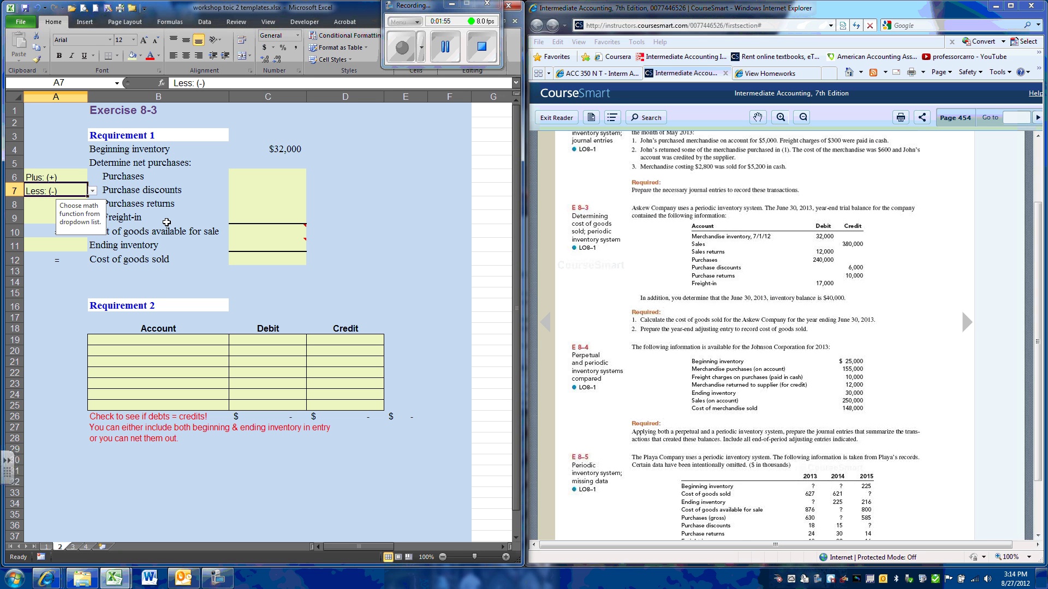
Set the math function to Less: (-) for Purchases returns and to Plus: (+) for Freight-in
left_click(51, 203)
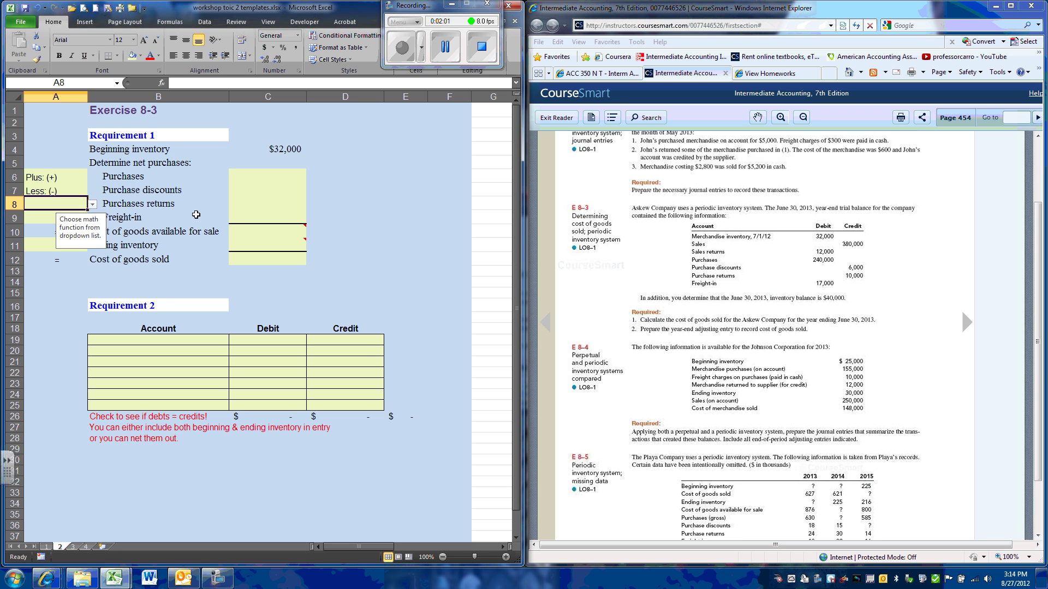
left_click(92, 205)
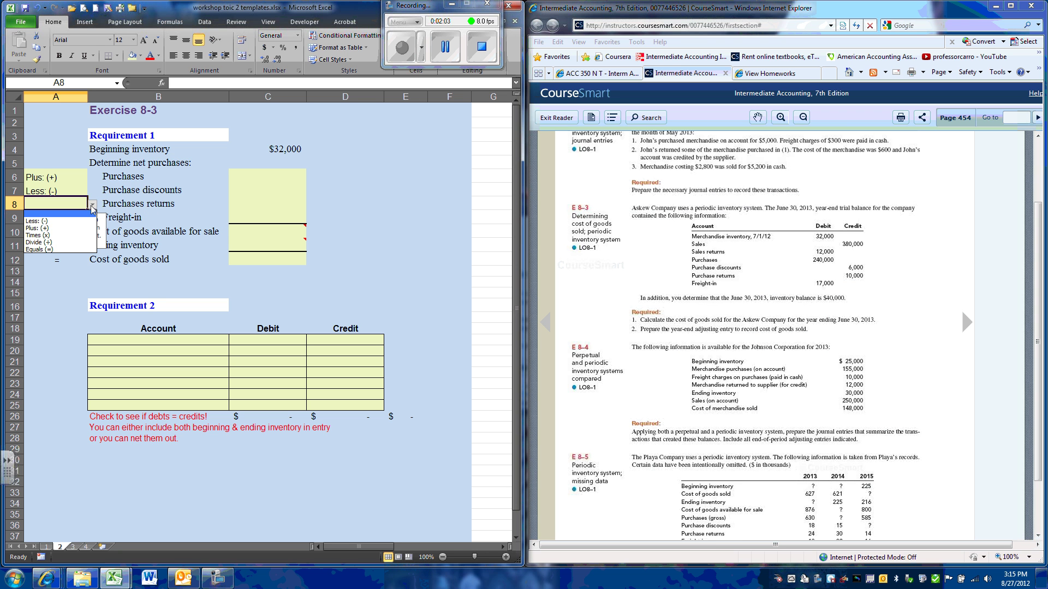
left_click(51, 222)
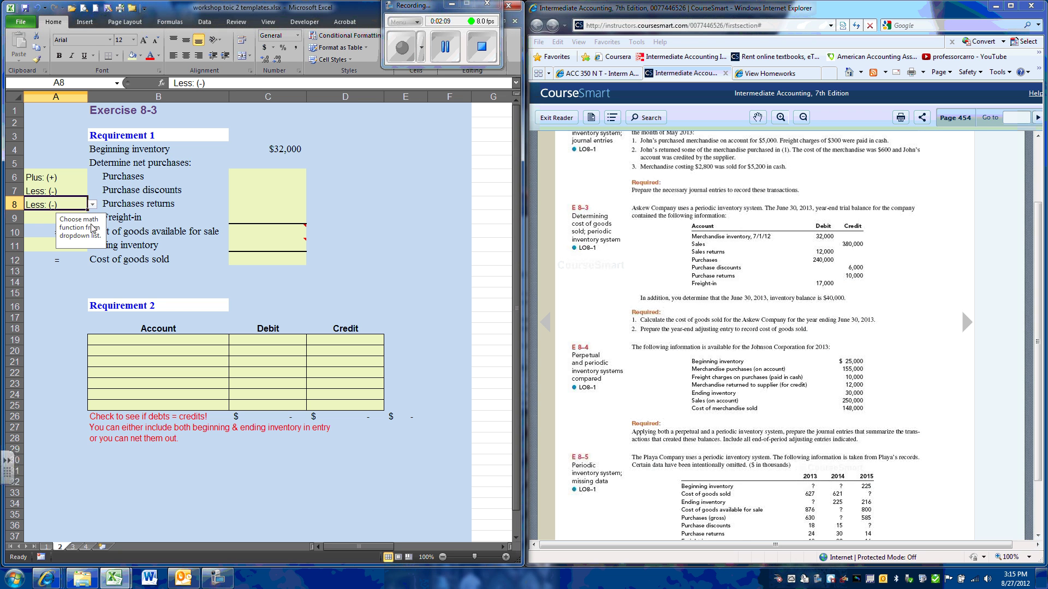
left_click(128, 220)
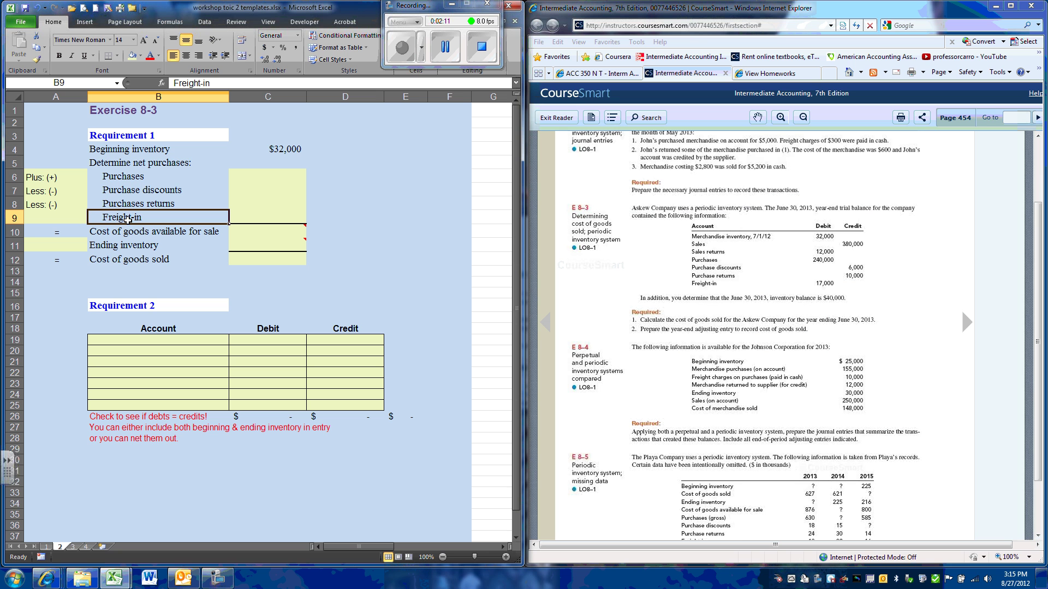
left_click(75, 216)
left_click(94, 219)
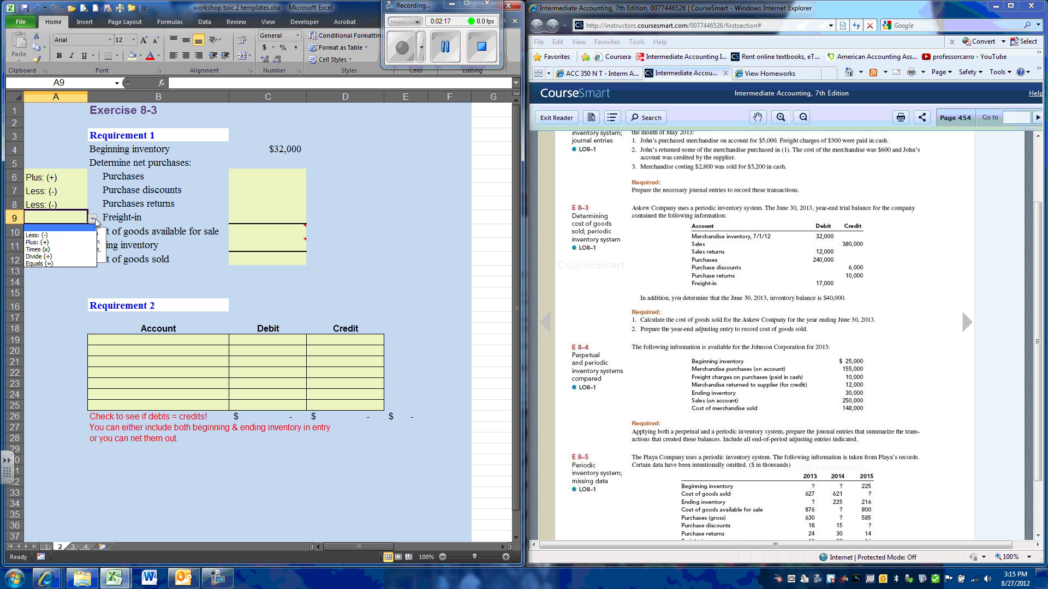
left_click(63, 243)
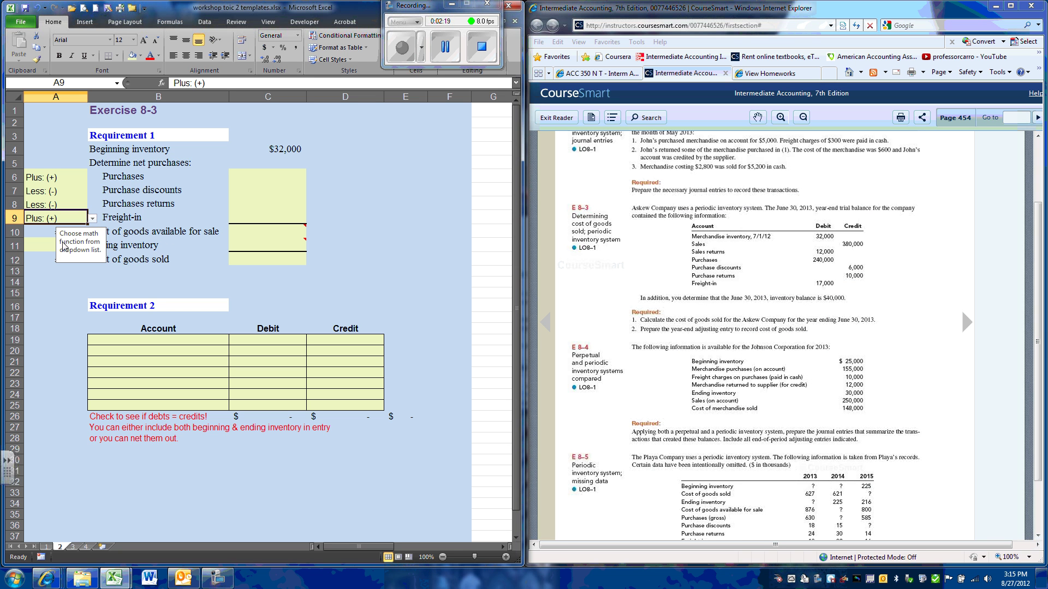
Set the math function for Ending inventory in A11 to Less: (-)
left_click(193, 259)
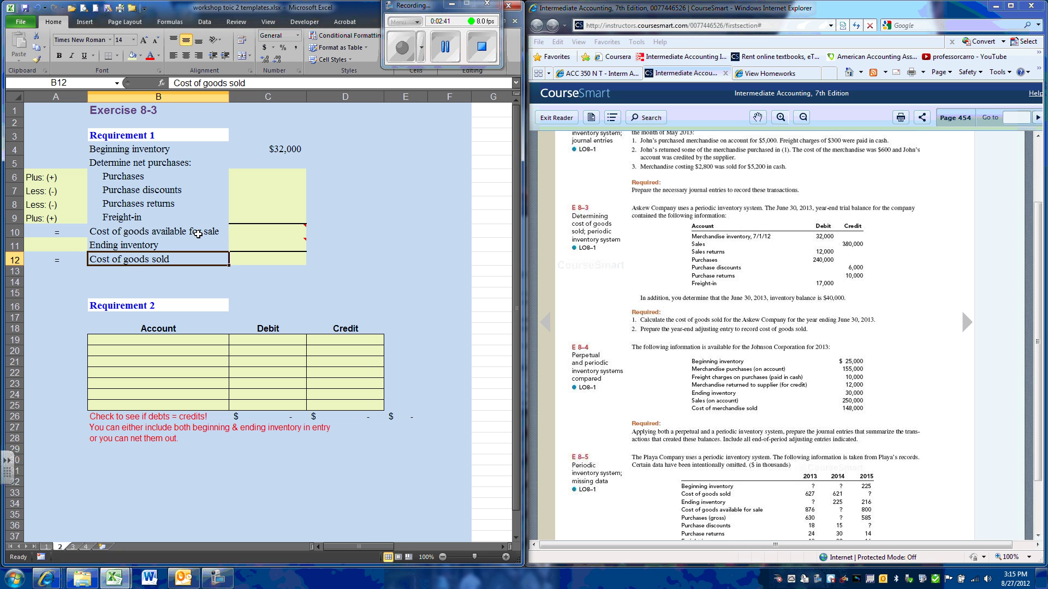
left_click(74, 246)
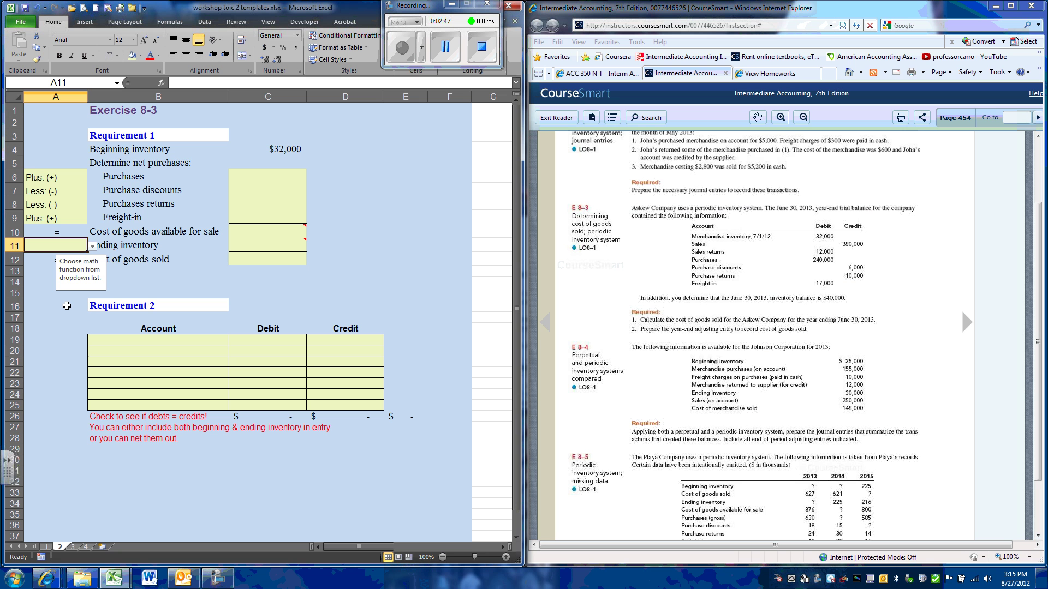
left_click(92, 247)
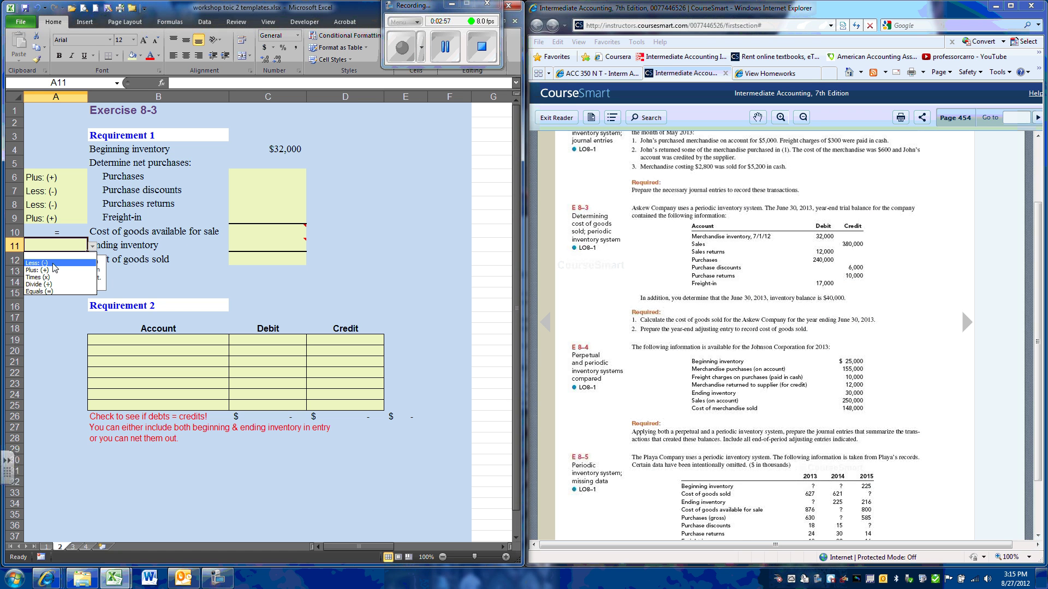
left_click(40, 263)
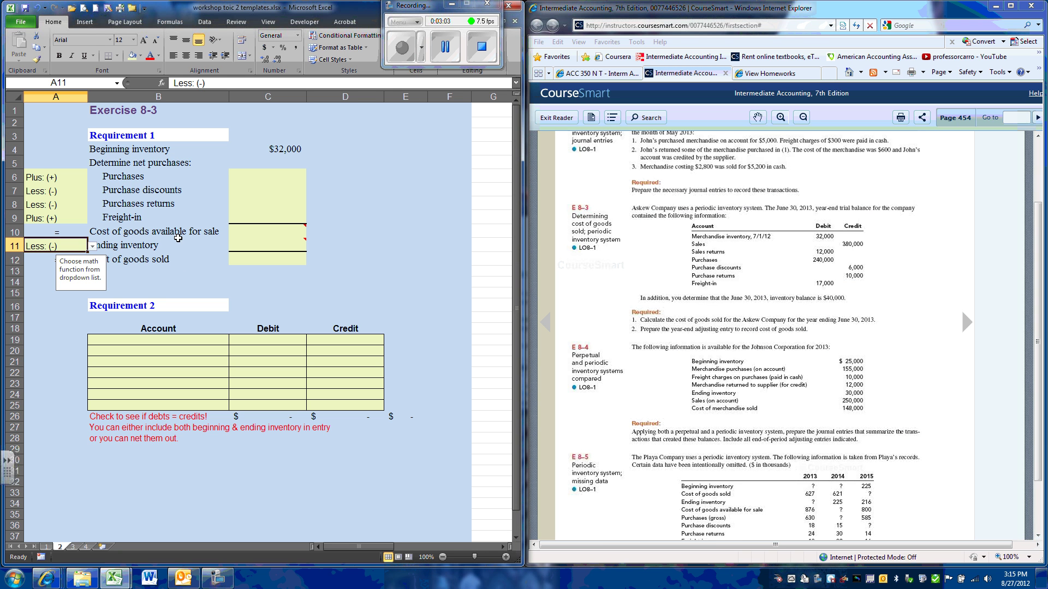
left_click(175, 271)
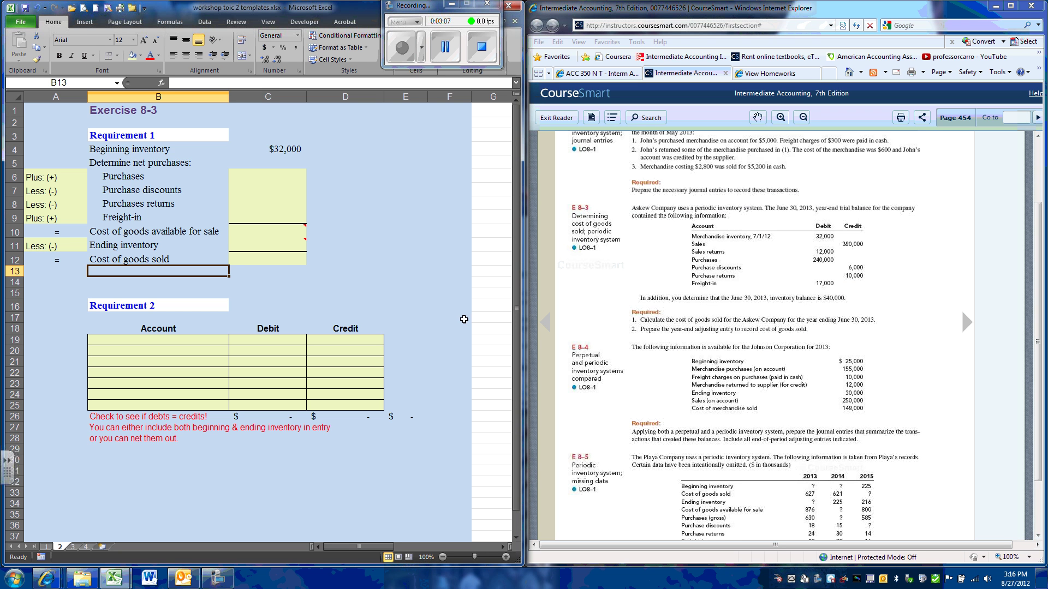
Enter 240,000 for Purchases in C6 and 6,000 for Purchase discounts in C7
left_click(287, 176)
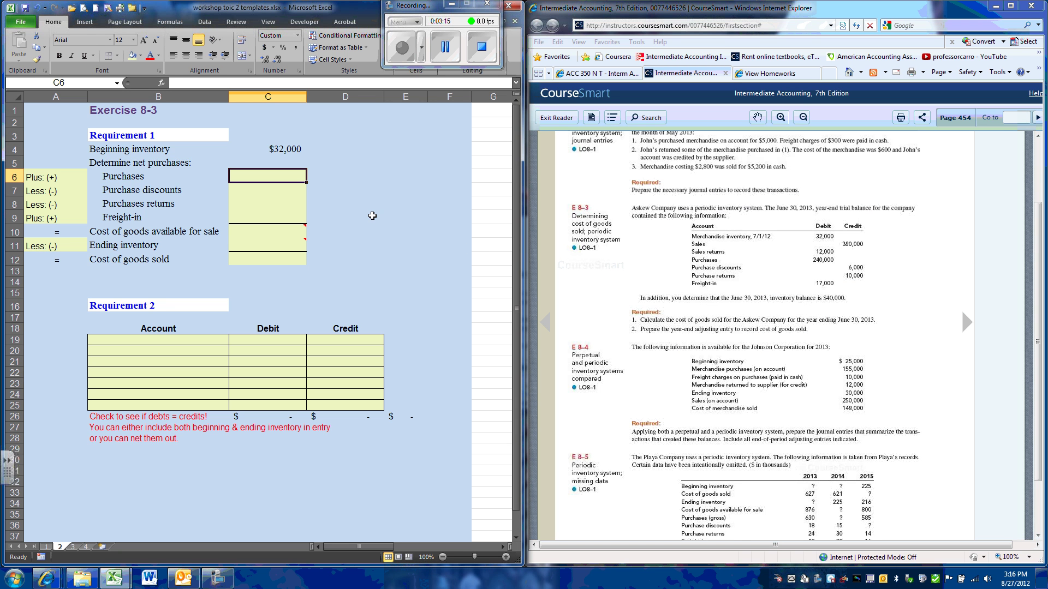
type("240")
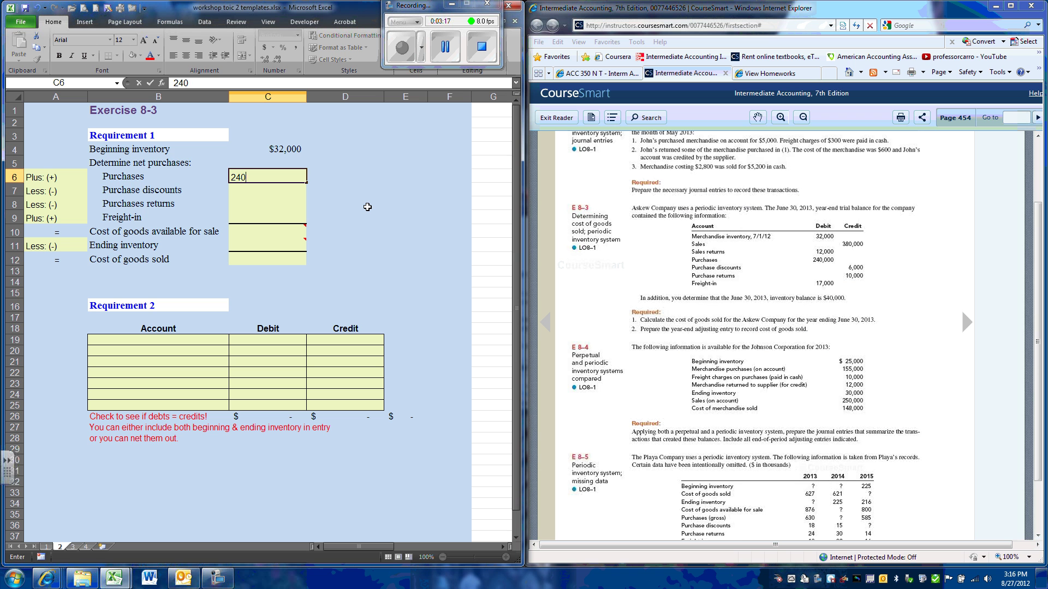
type(",00000")
key("Return")
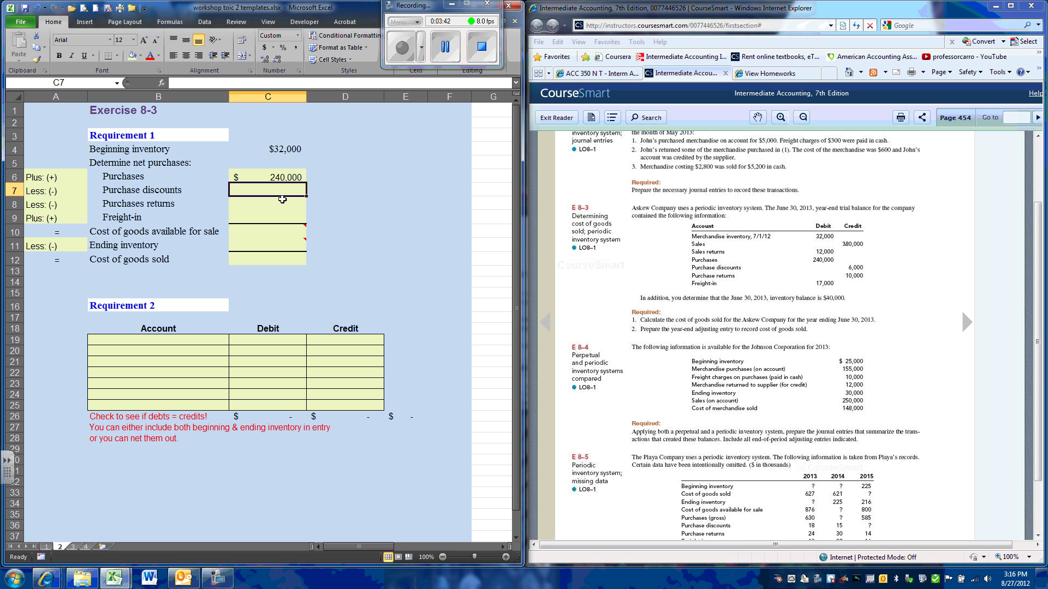
type("6,000")
key("Return")
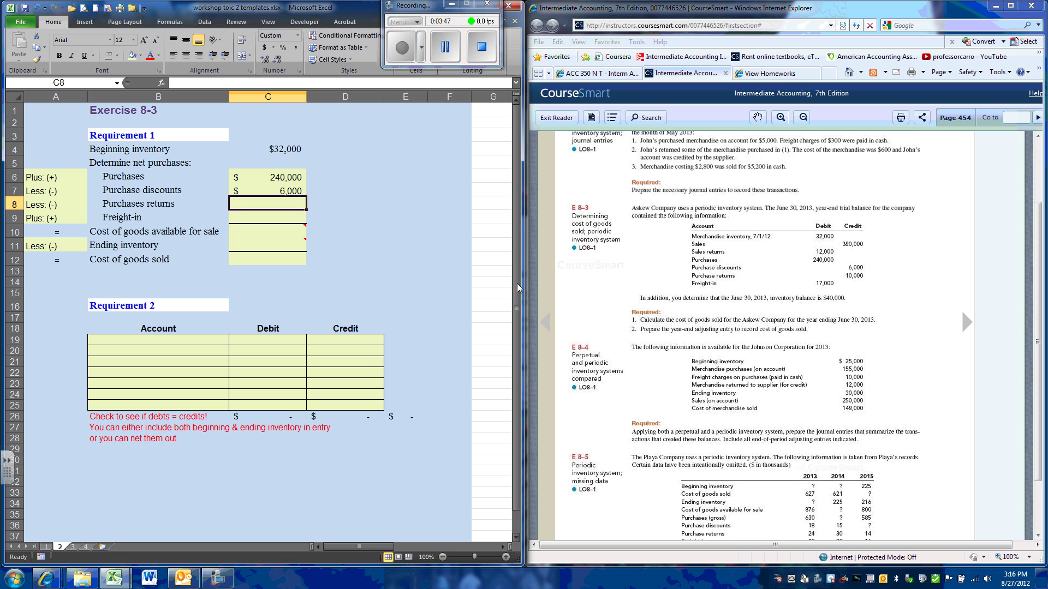
Enter 10000 for Purchases returns in C8 and 17000 for Freight-in in C9
type("10000")
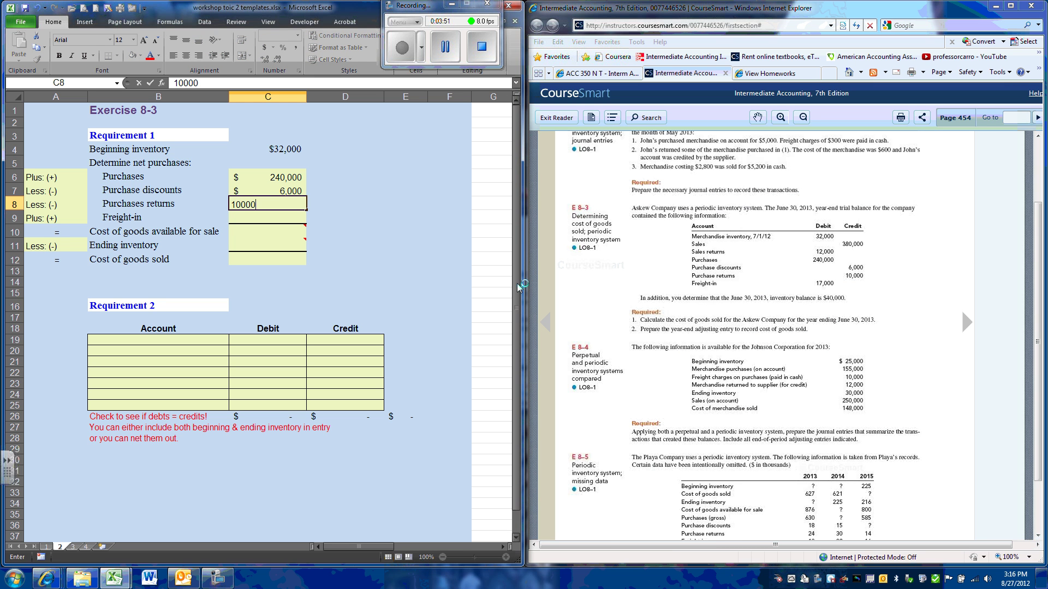
key("Return")
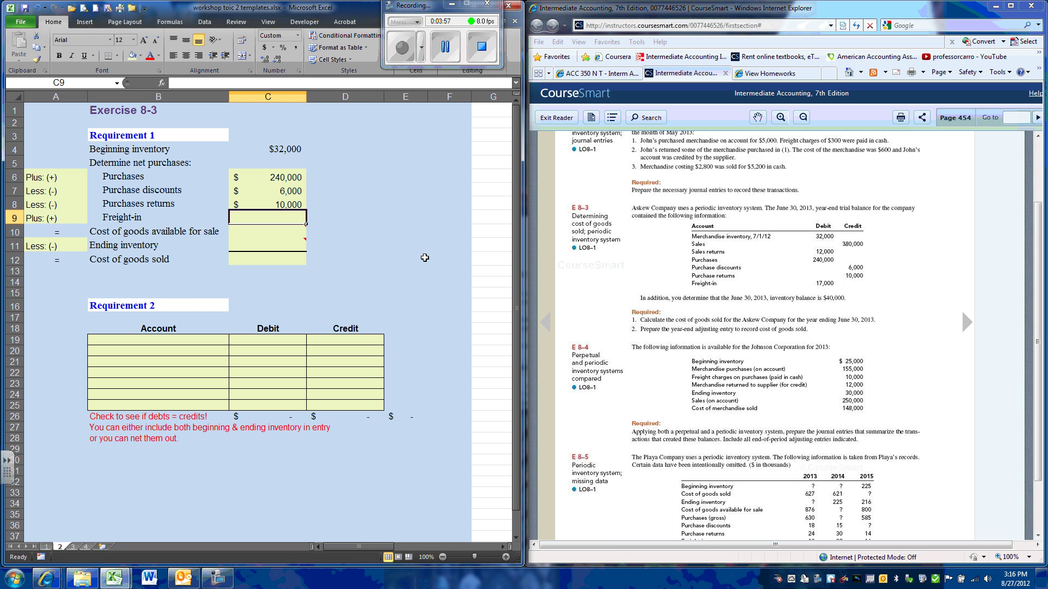
type("17000")
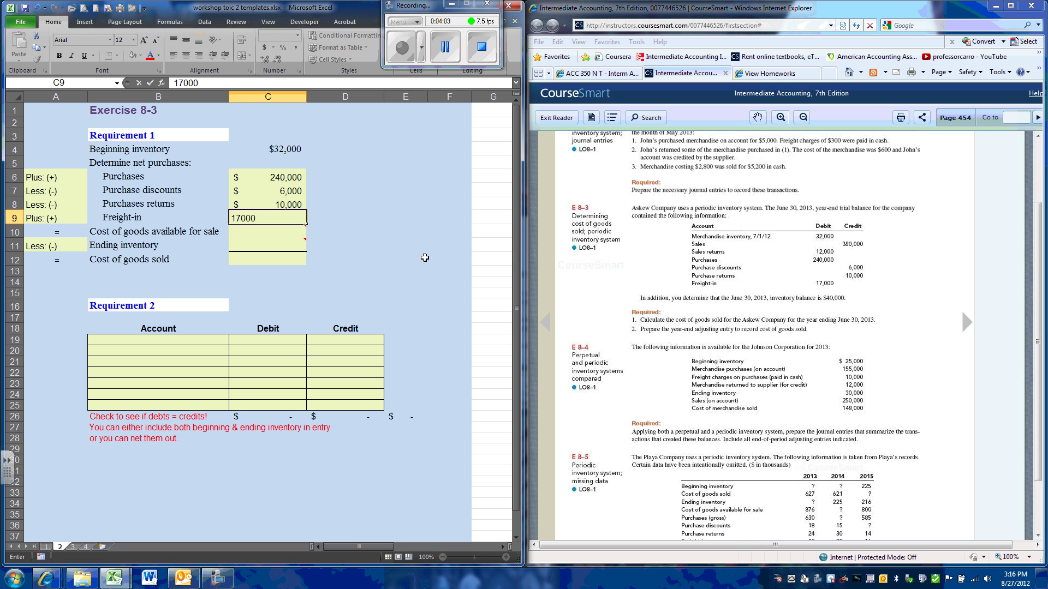
key("Return")
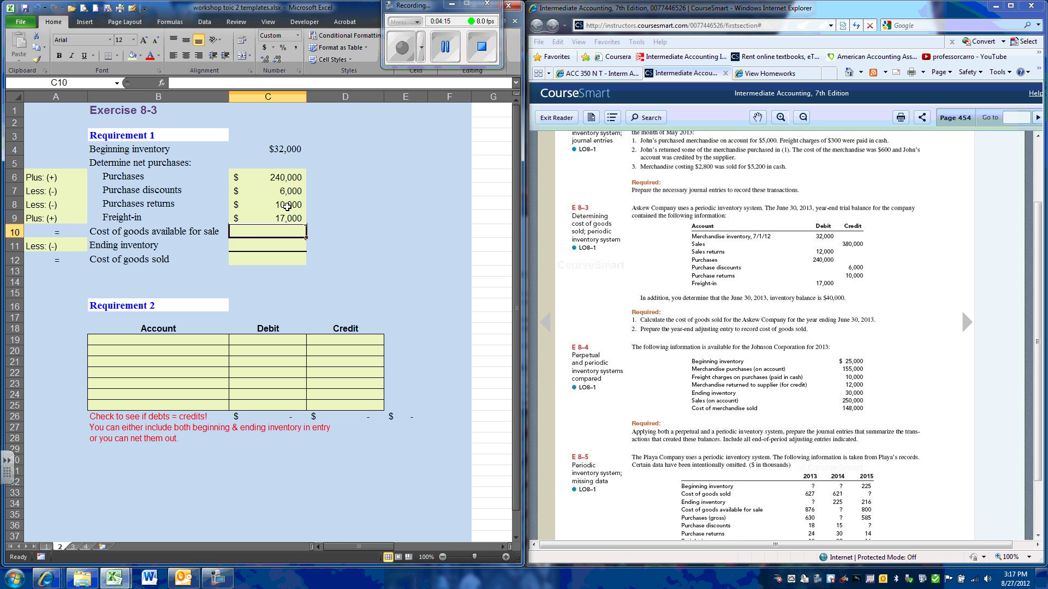
Calculate the cost of goods available for sale in C10 with the formula =C4+C6-C7-C8+C9
mouse_move(286, 233)
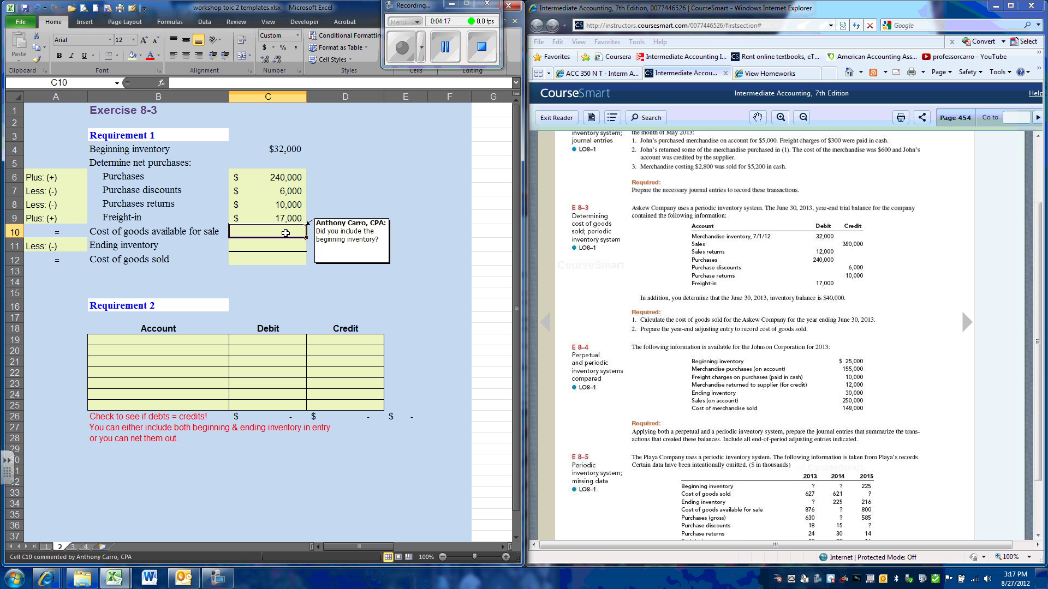
type("=")
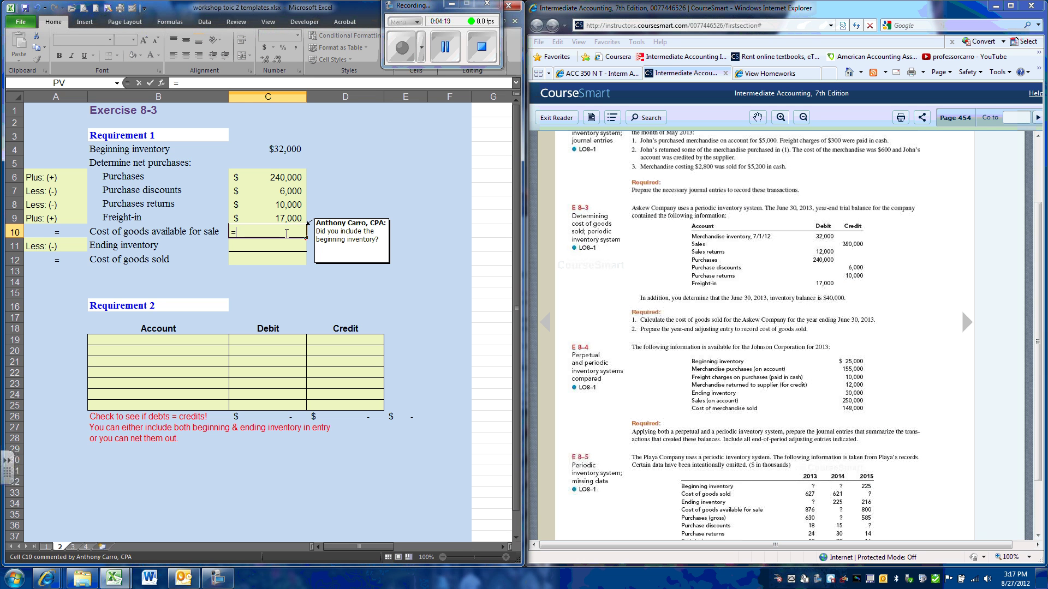
left_click(285, 150)
type("+")
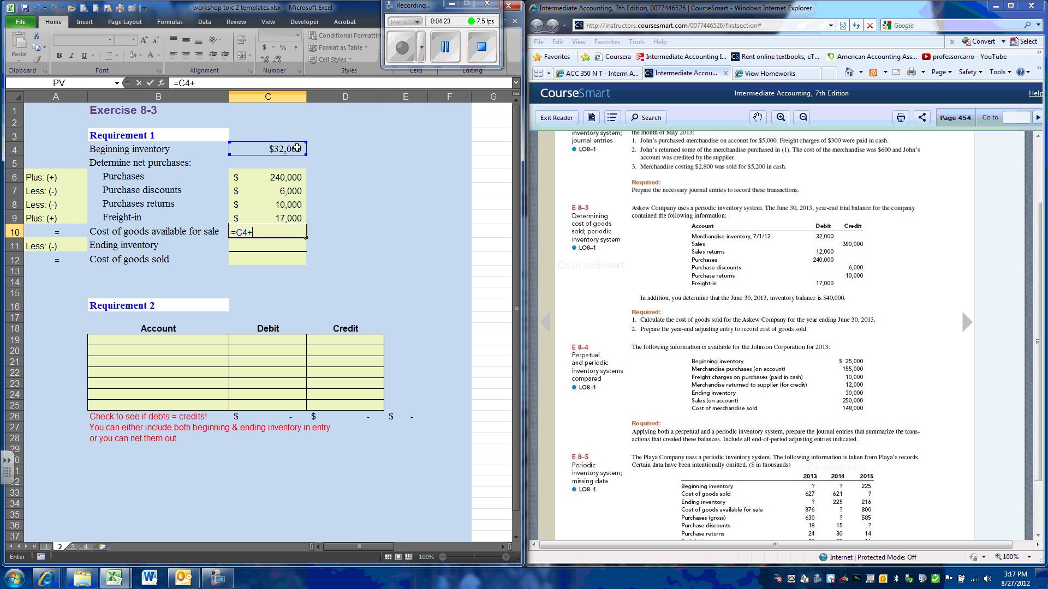
left_click(260, 179)
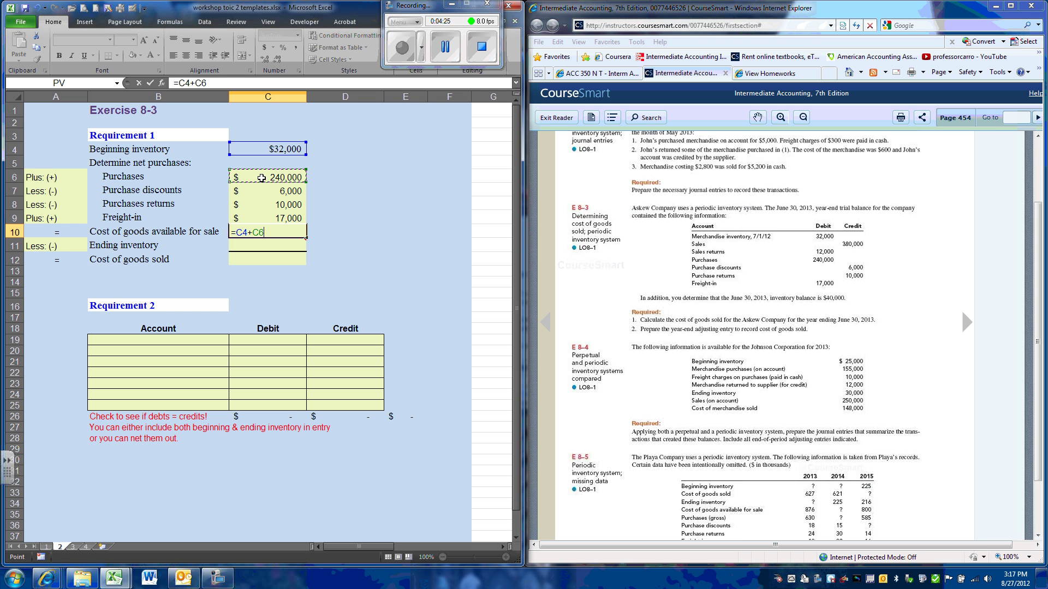
type("-")
left_click(279, 190)
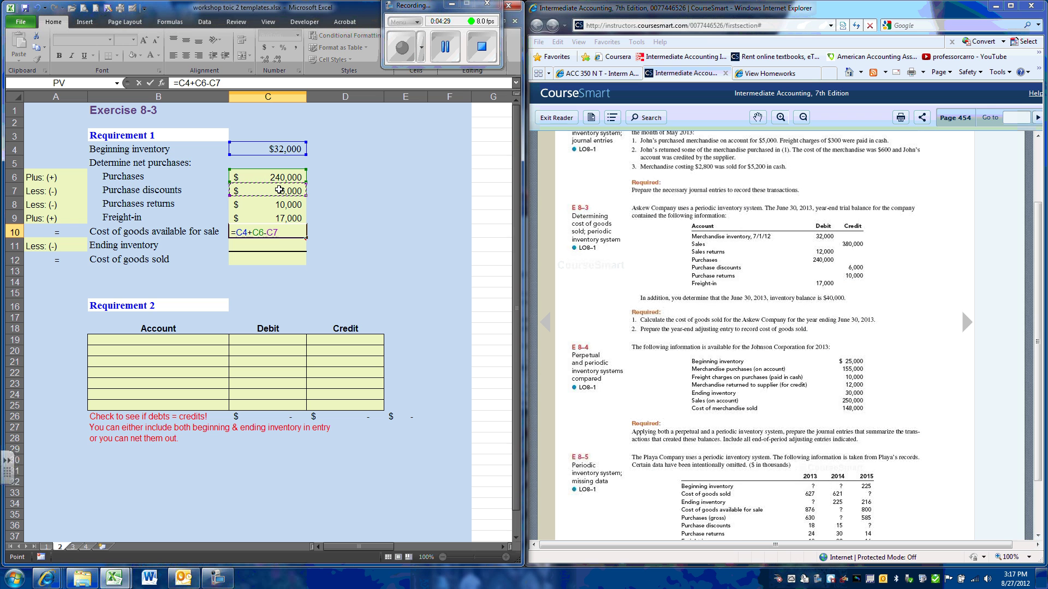
type("-")
left_click(278, 203)
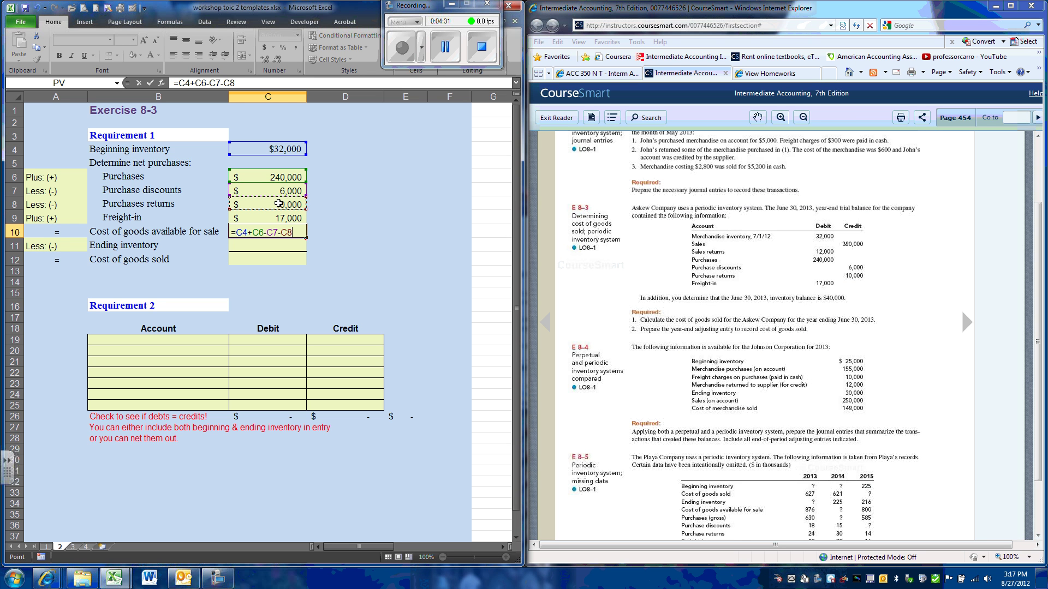
type("+")
left_click(274, 218)
key("Return")
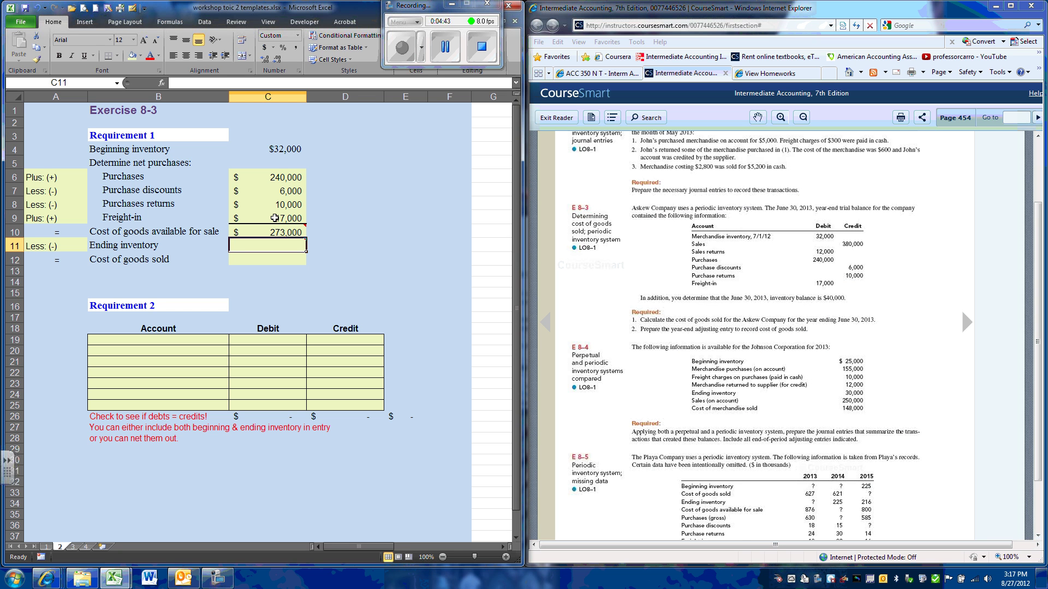
Enter 40000 for Ending inventory in C11 and calculate Cost of goods sold in C12 with the formula +C10-C11
type("40000")
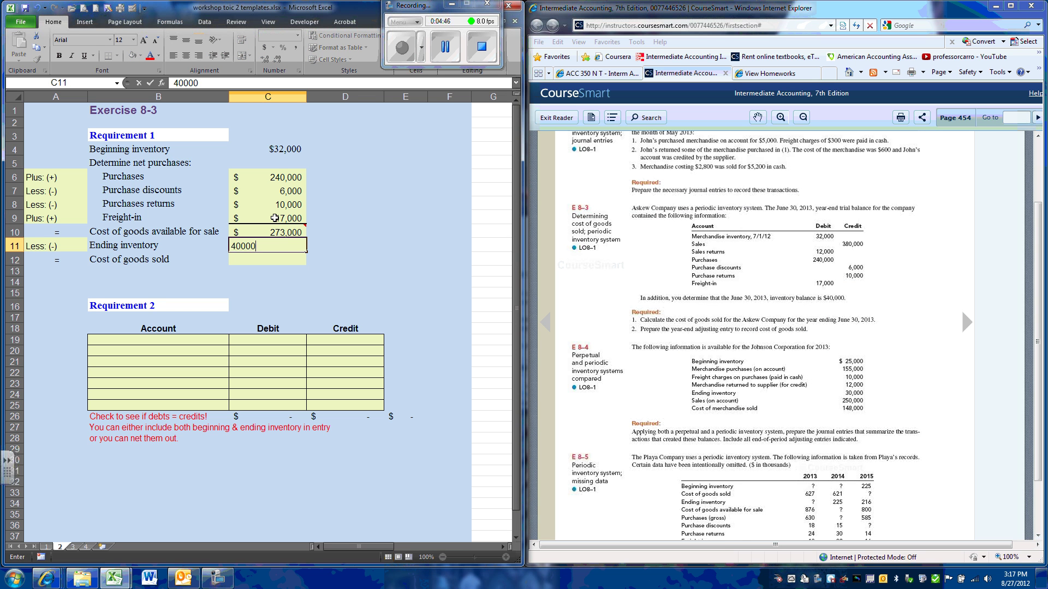
key("Return")
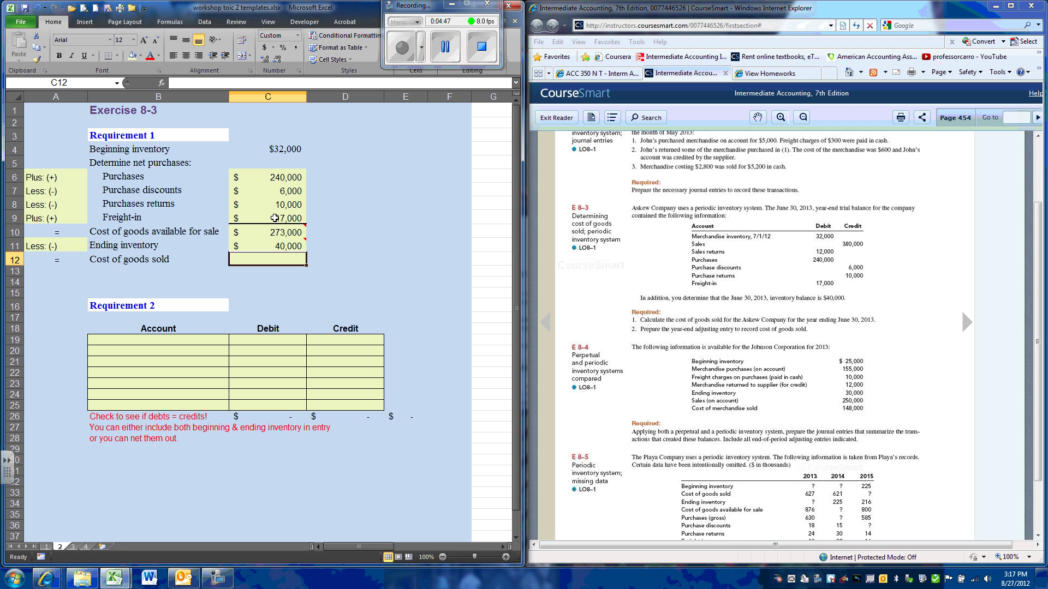
type("+")
key("Up")
key("Up")
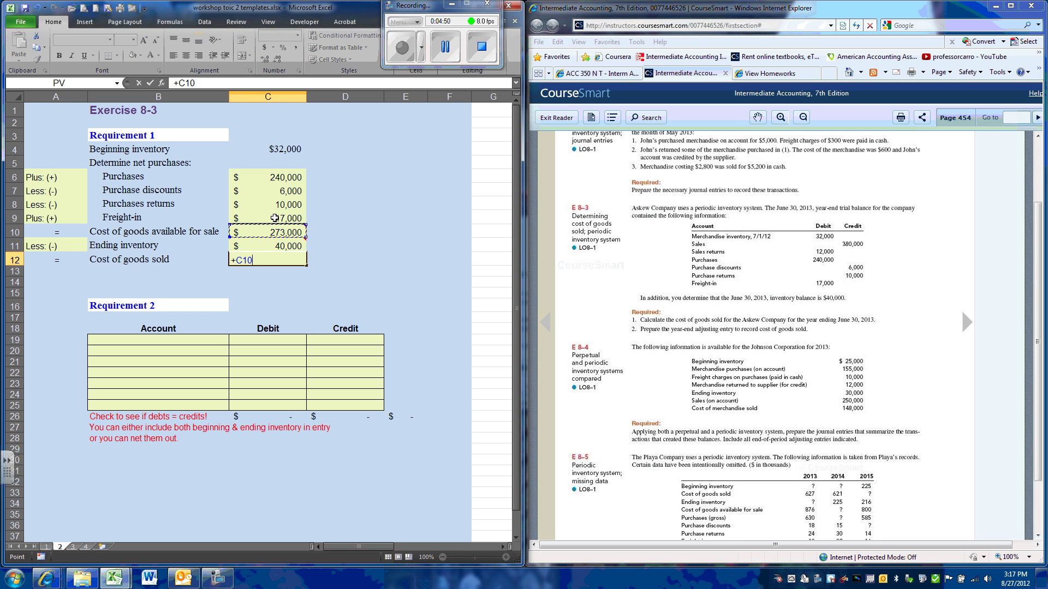
type("-")
key("Up")
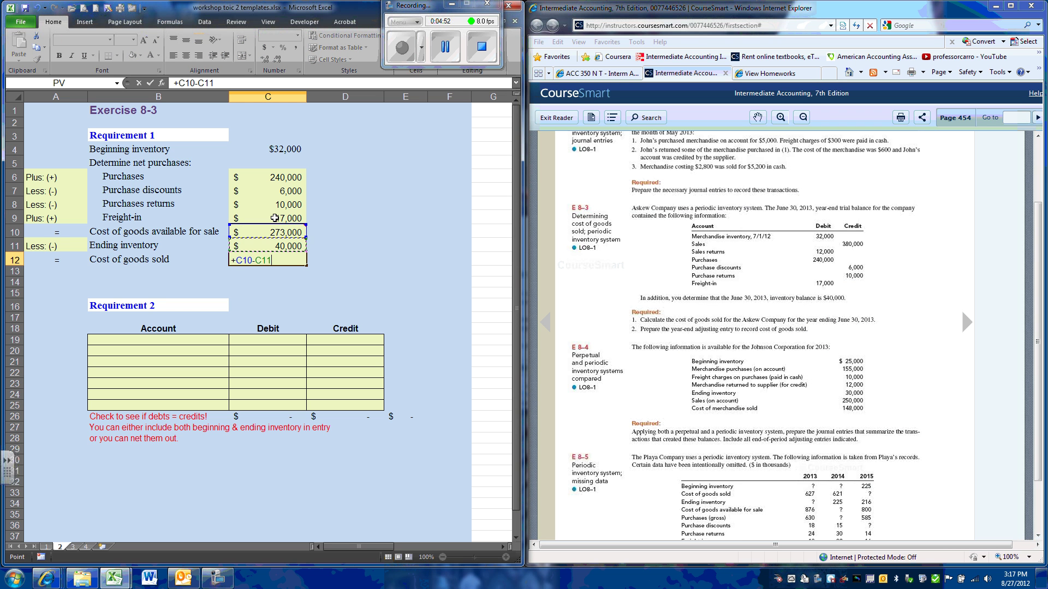
key("Return")
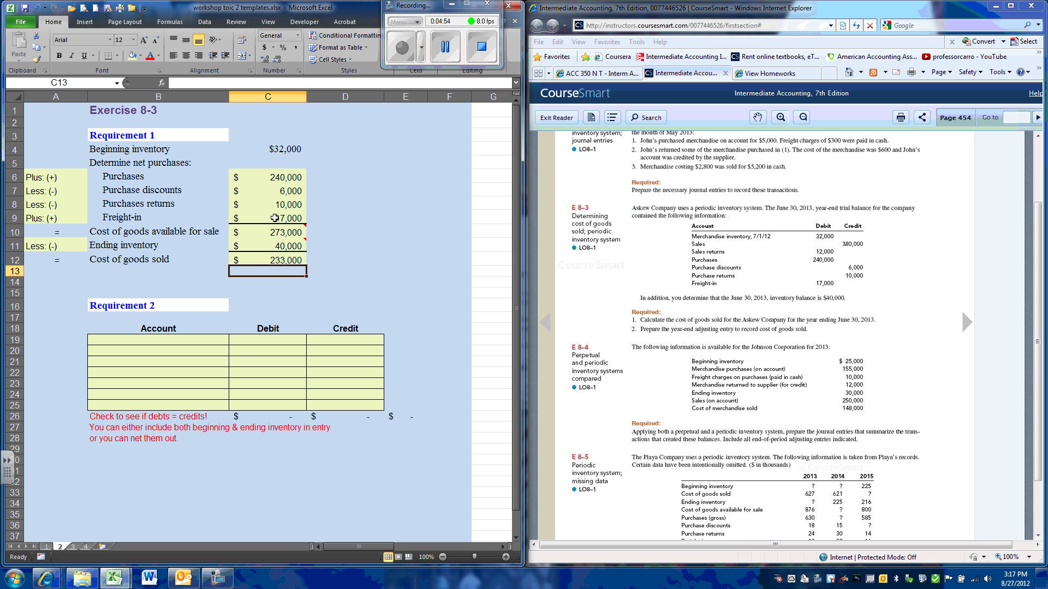
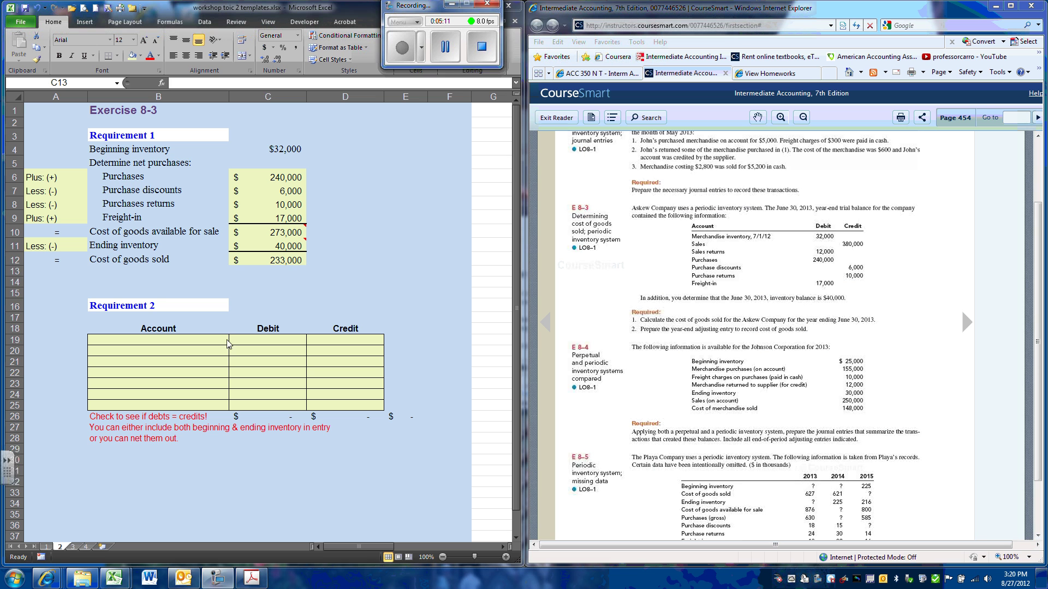
Record Cost of Goods Sold as the first Requirement 2 account in B19 and link its debit in C19 to C12
left_click(227, 342)
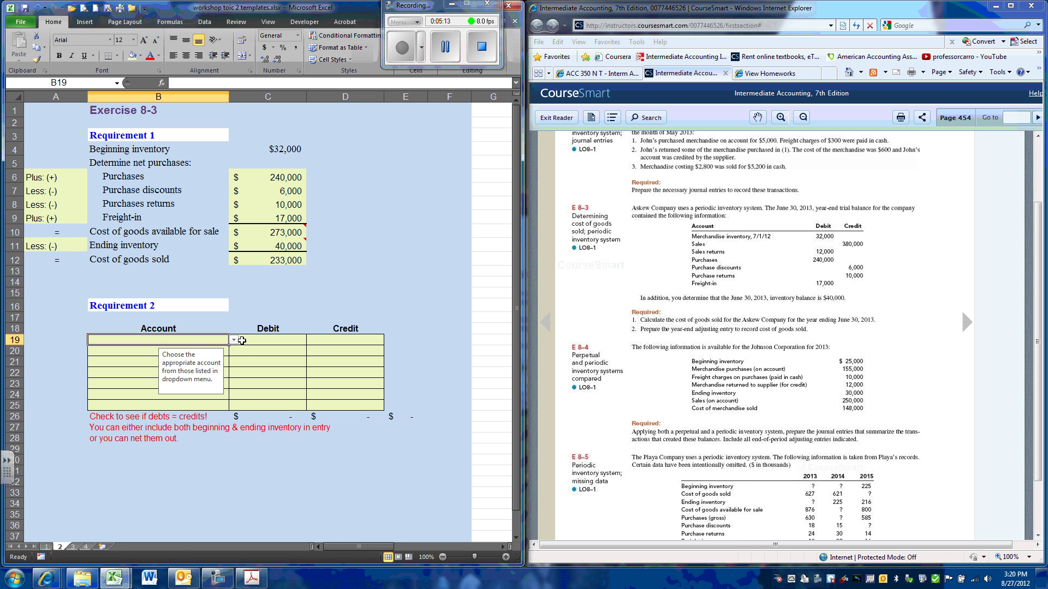
left_click(233, 340)
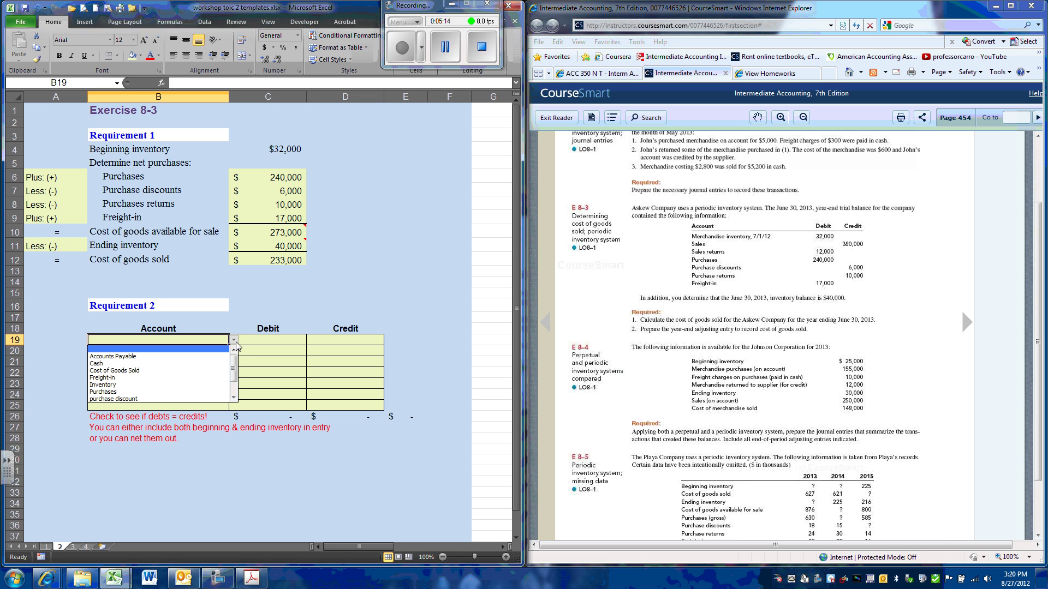
left_click(170, 371)
left_click(285, 340)
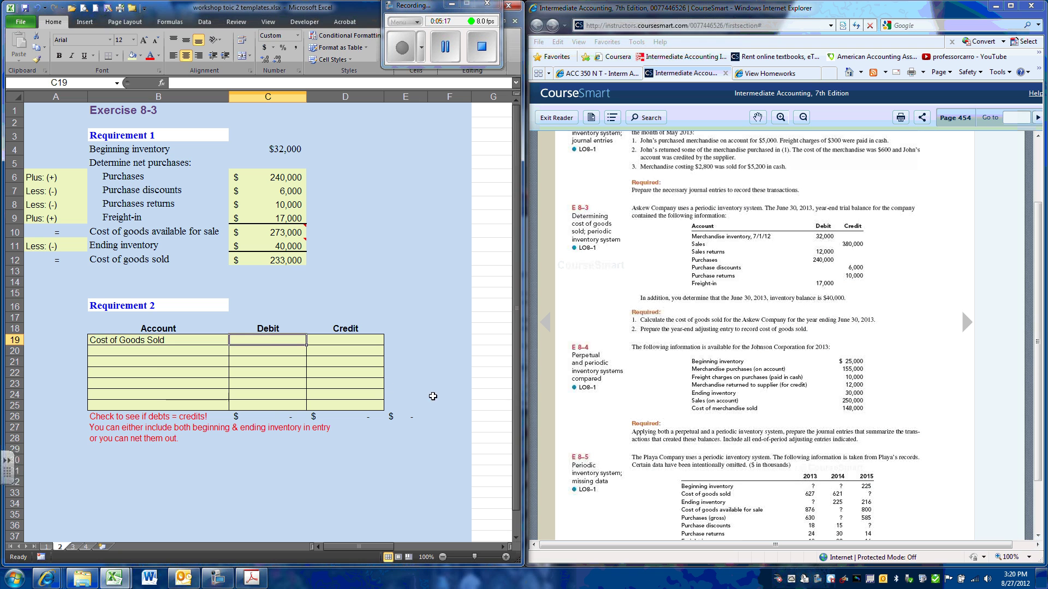
type("+")
key("Up")
key("Up")
key("Up")
key("Up")
key("Up")
key("Up")
key("Up")
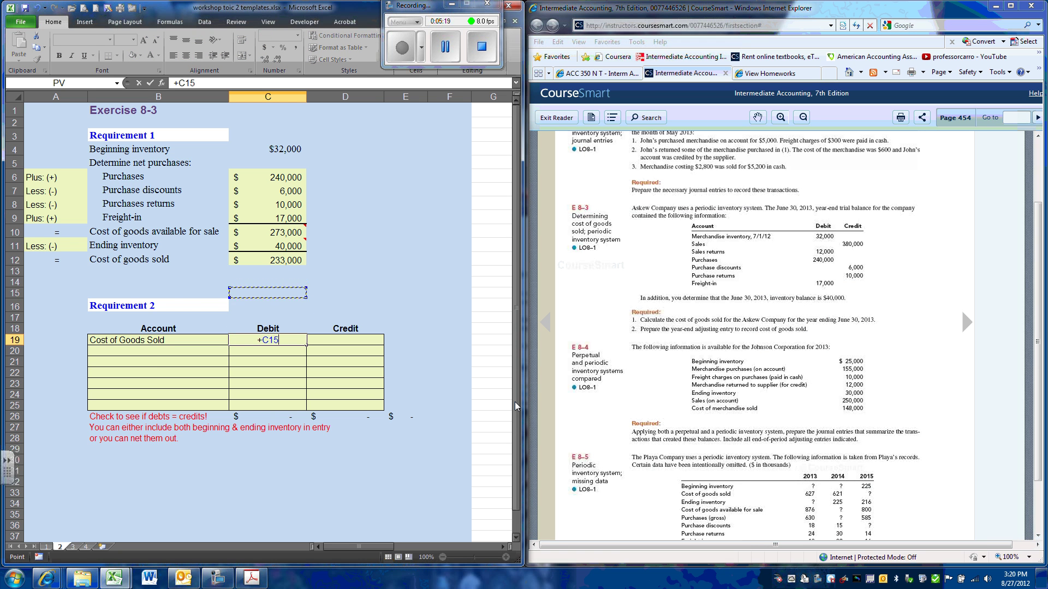
key("Return")
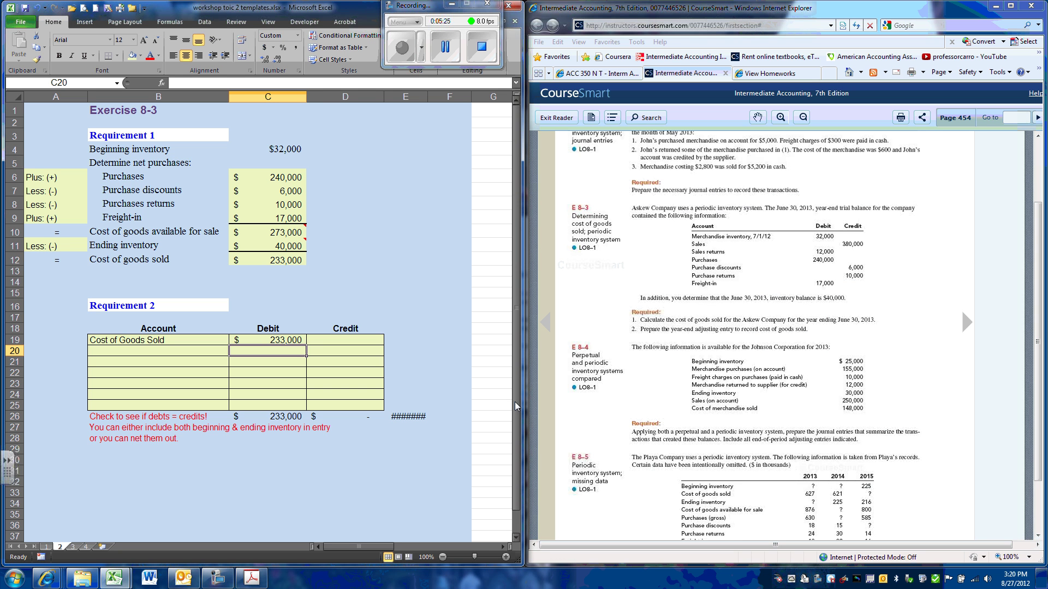
Choose Inventory as the account in B20 and link its debit in C20 to the ending inventory in C11
key("Left")
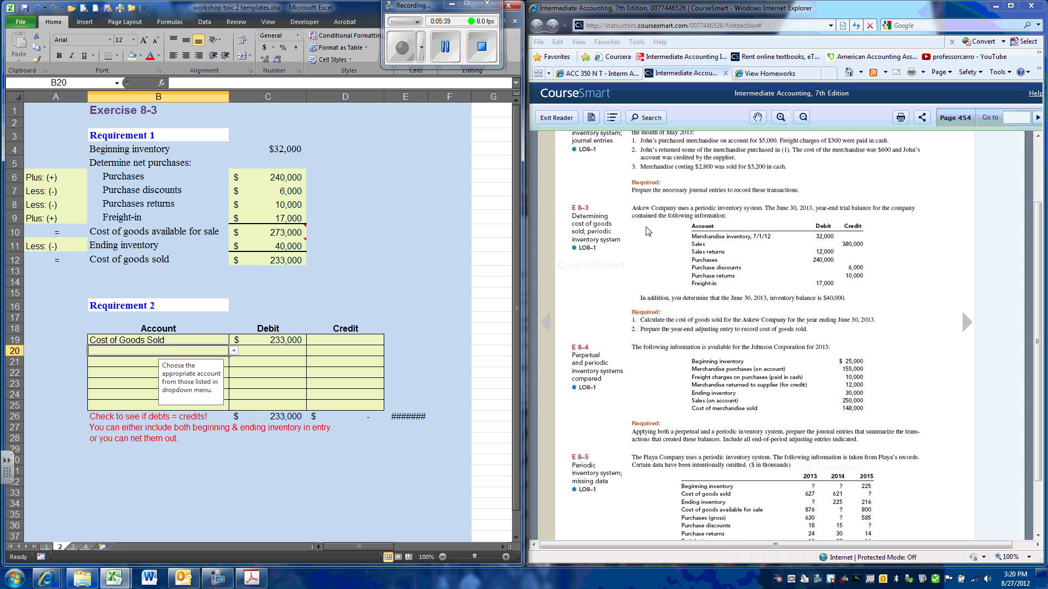
mouse_move(295, 246)
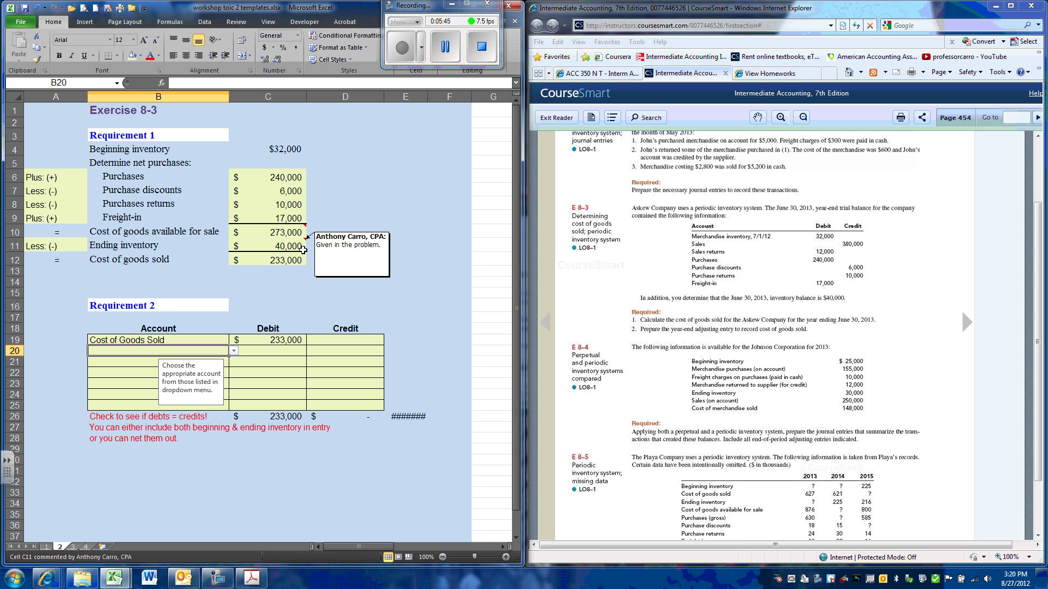
left_click(234, 353)
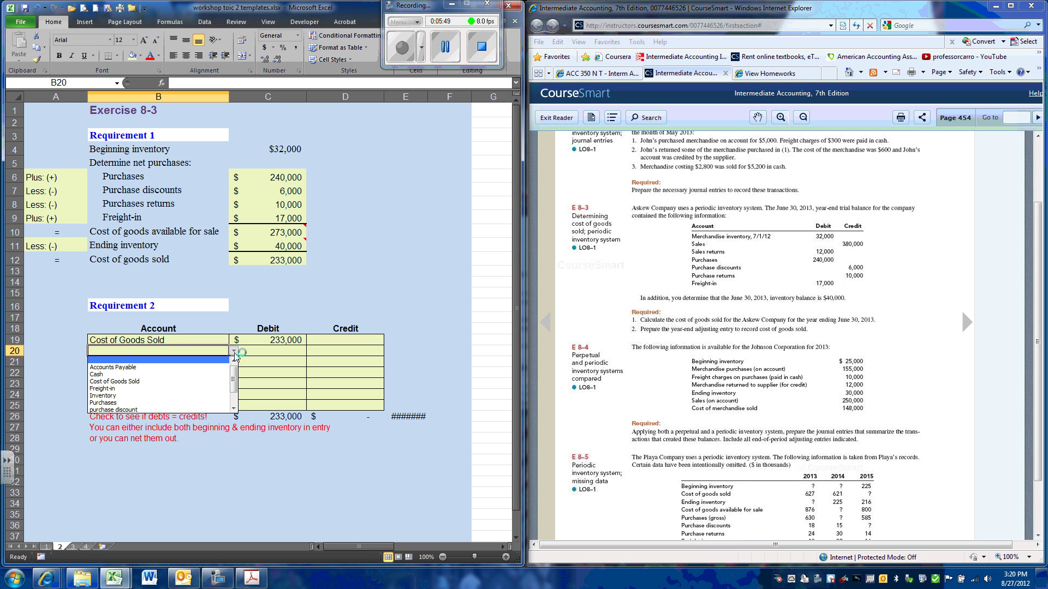
left_click(123, 394)
left_click(259, 354)
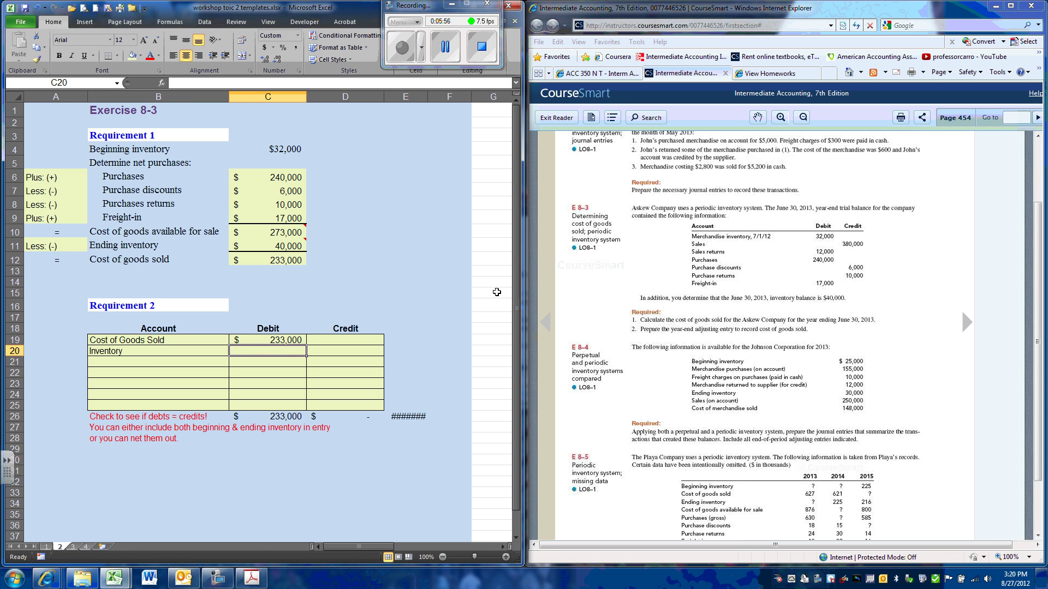
type("+")
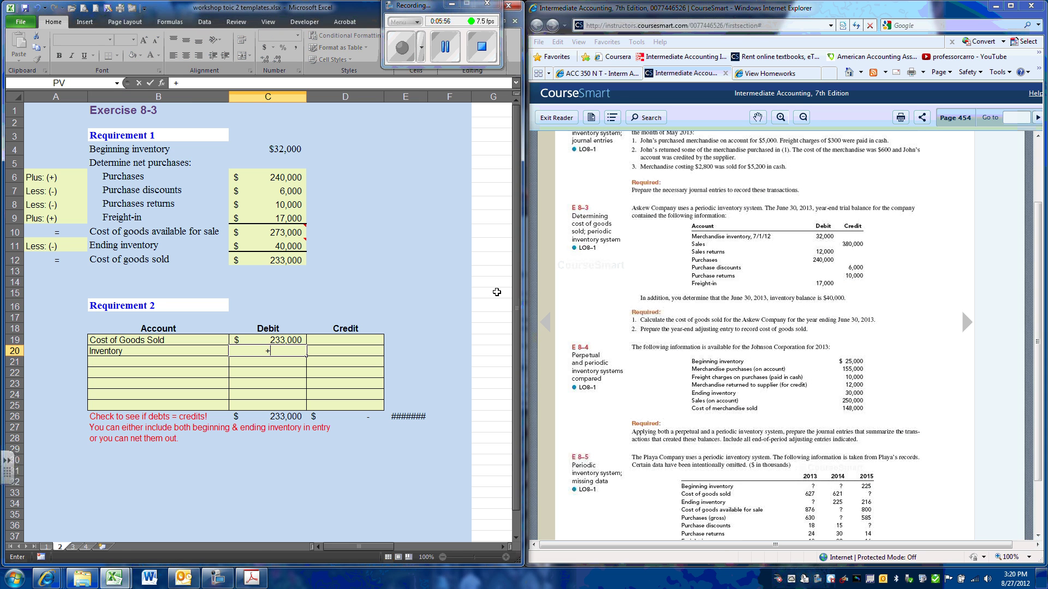
left_click(269, 246)
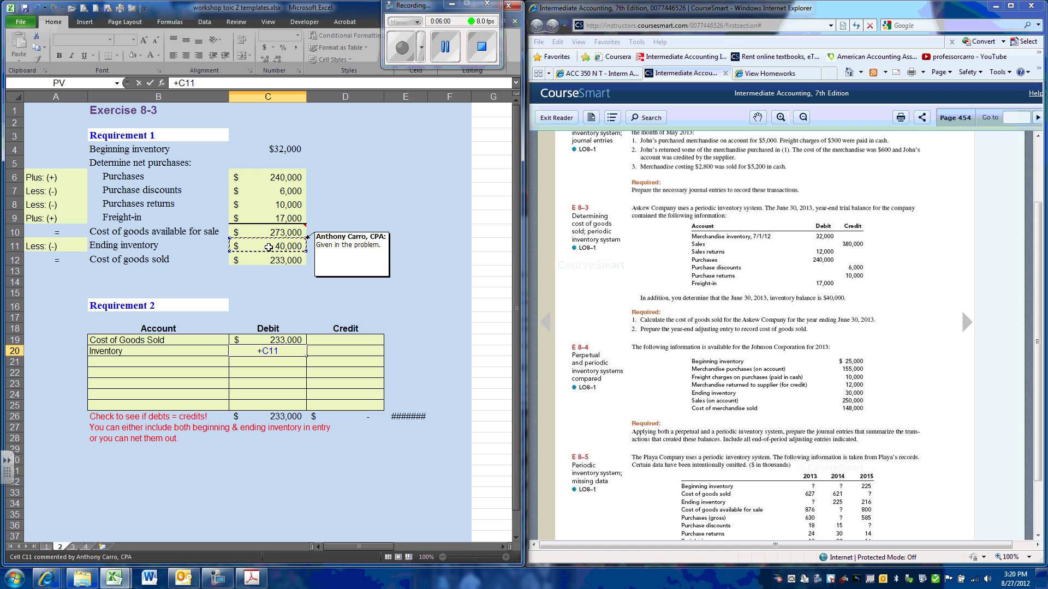
key("Return")
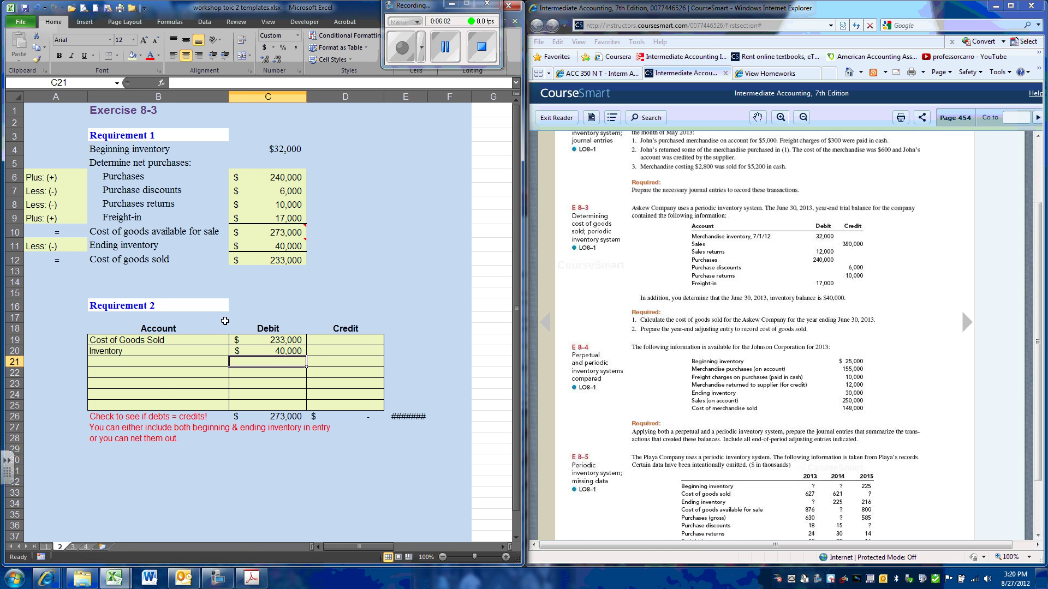
Choose Inventory as the account in B21 and link its credit in D21 to the beginning inventory in C4
left_click(177, 363)
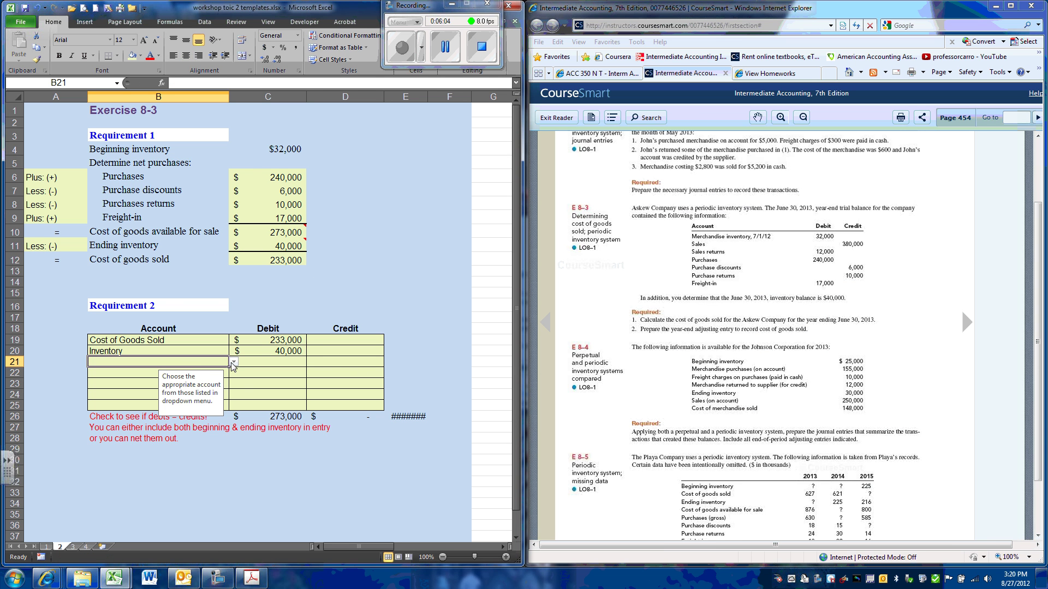
left_click(233, 362)
left_click(152, 396)
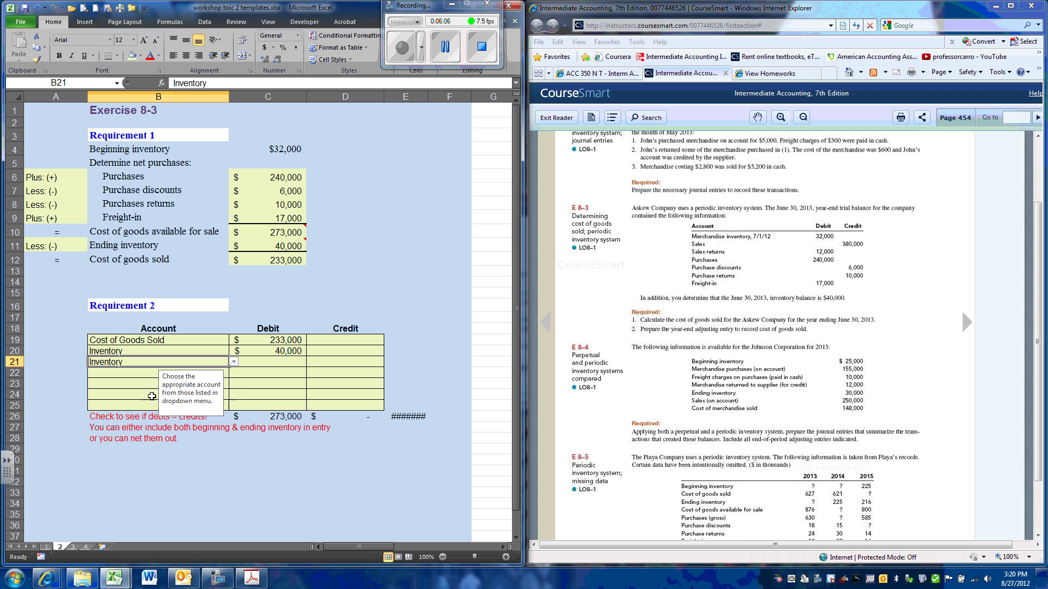
left_click(341, 361)
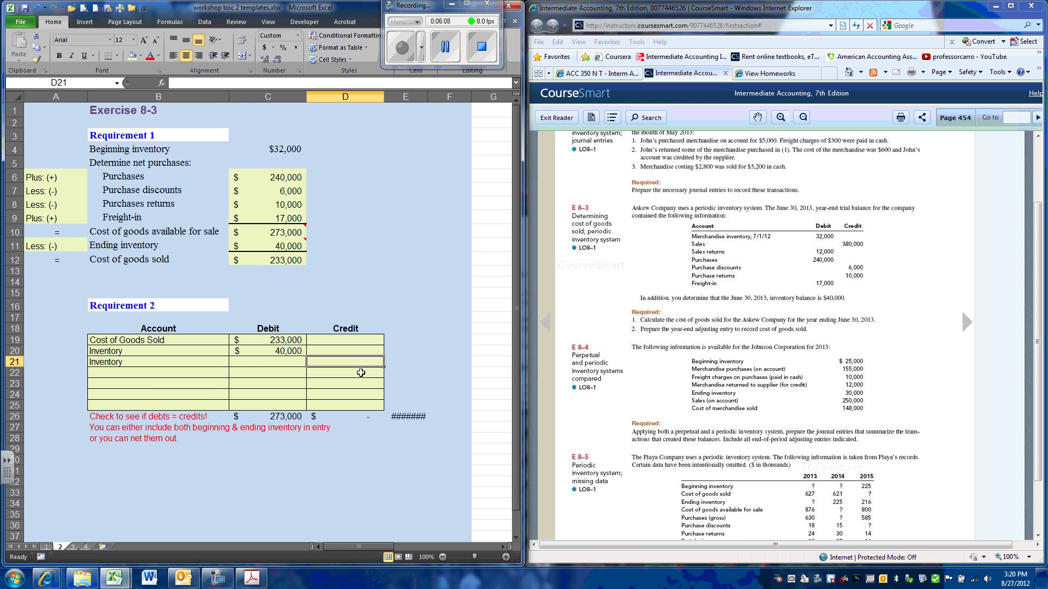
left_click(285, 150)
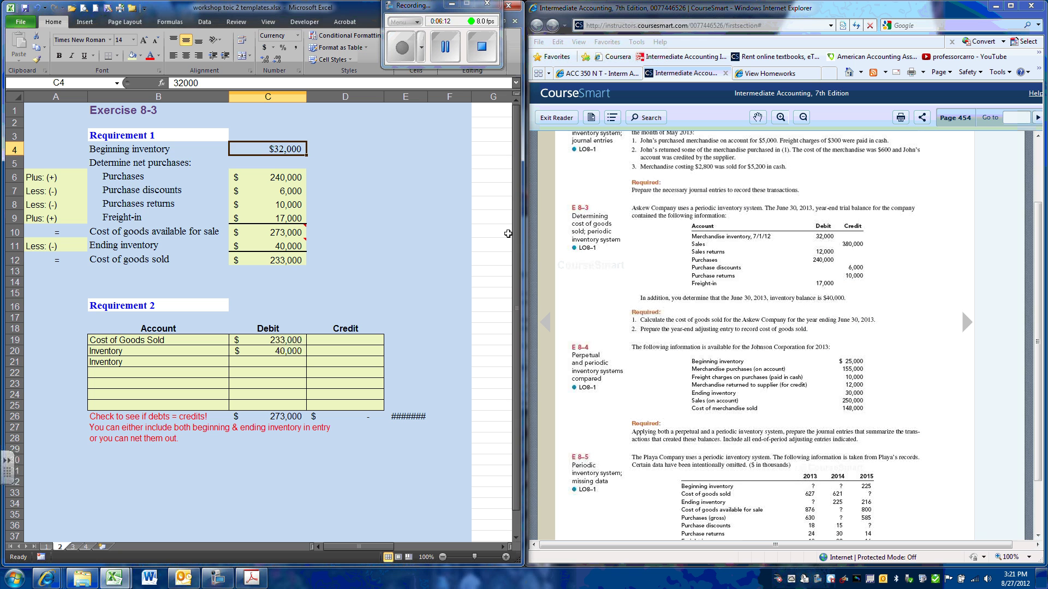
key("Down")
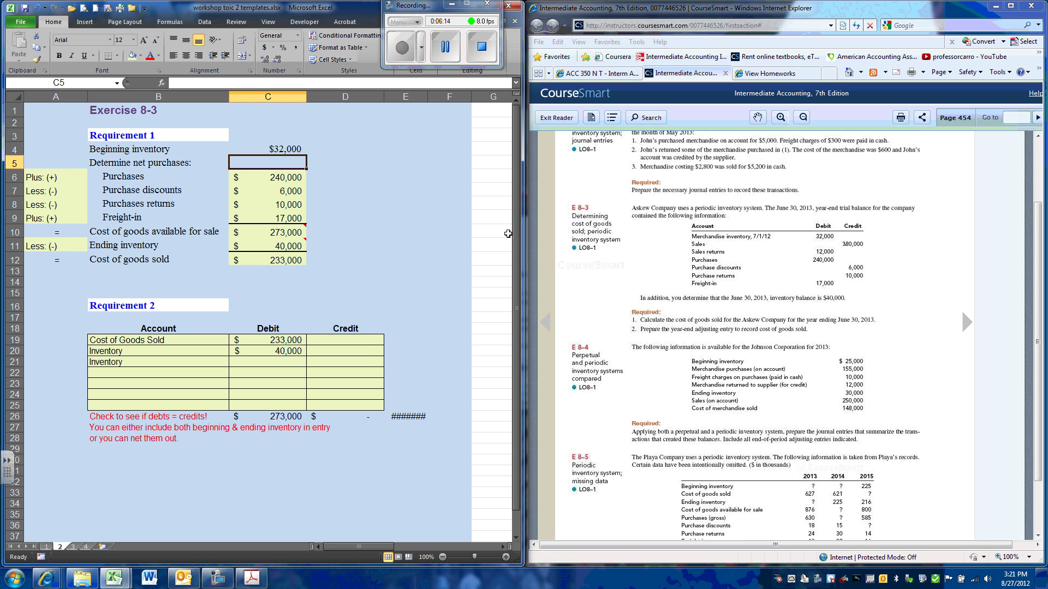
left_click(373, 363)
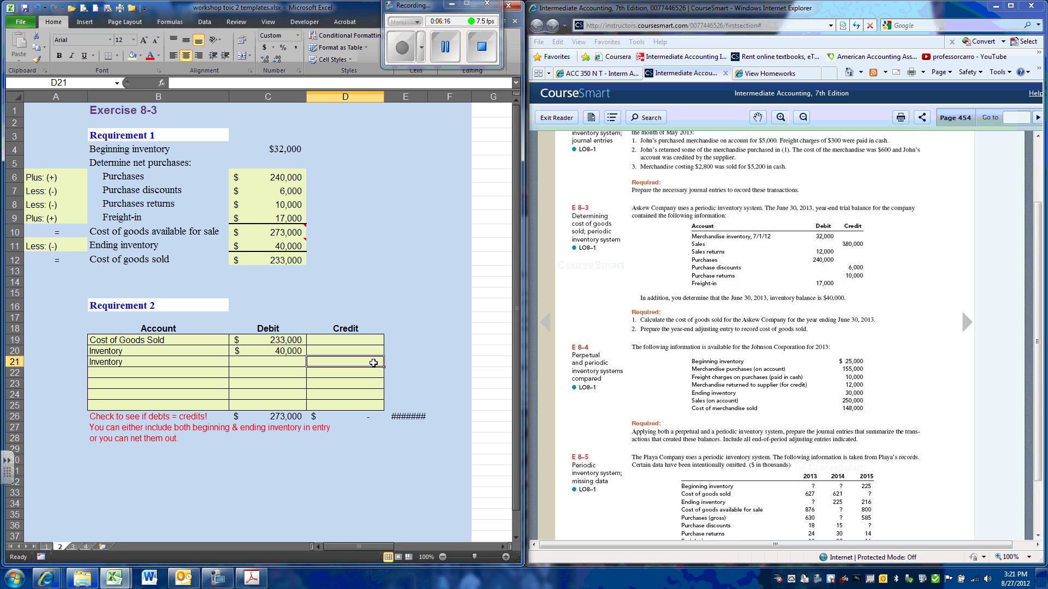
type("+")
left_click(280, 149)
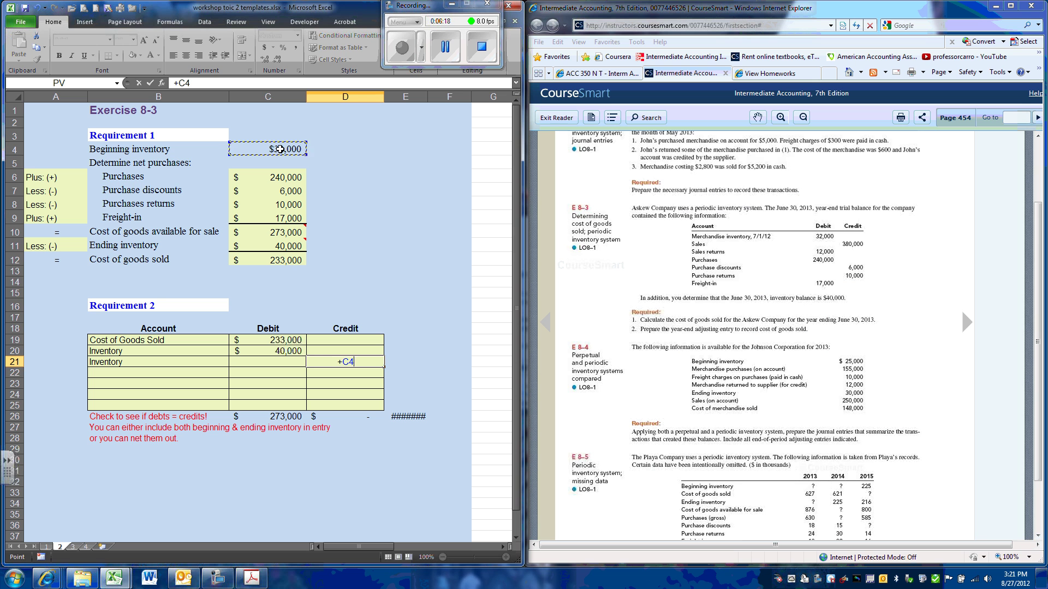
key("Return")
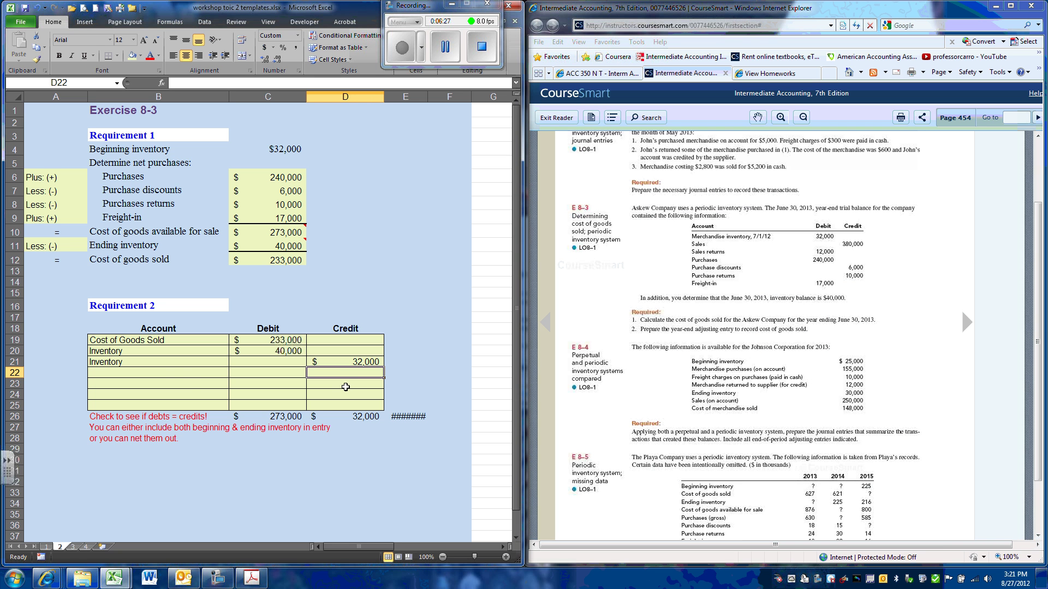
Choose Purchases as the account in B22 and enter a credit of 240000 in D22
left_click(164, 372)
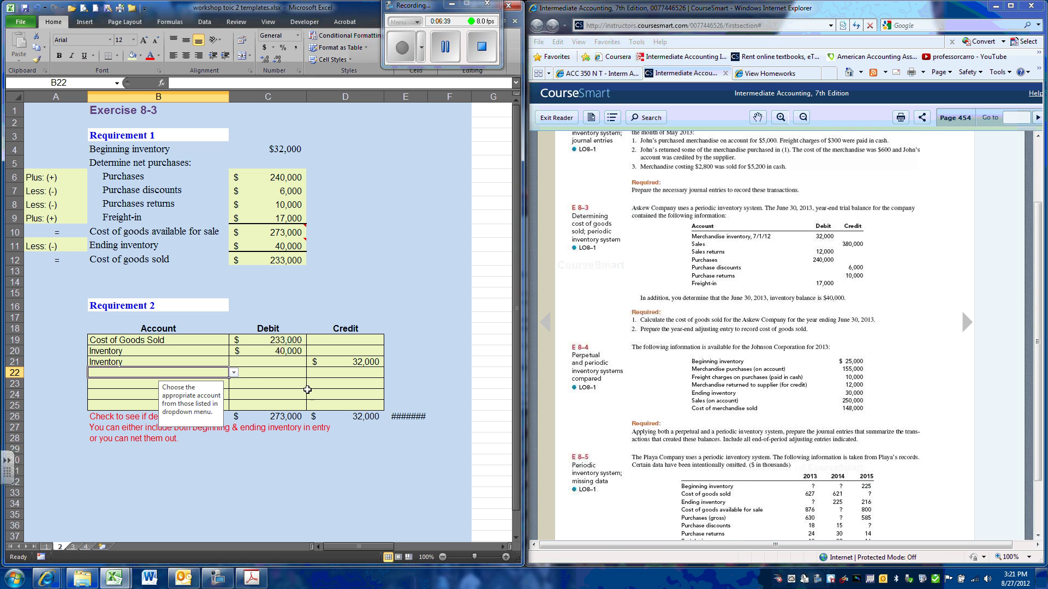
left_click(234, 374)
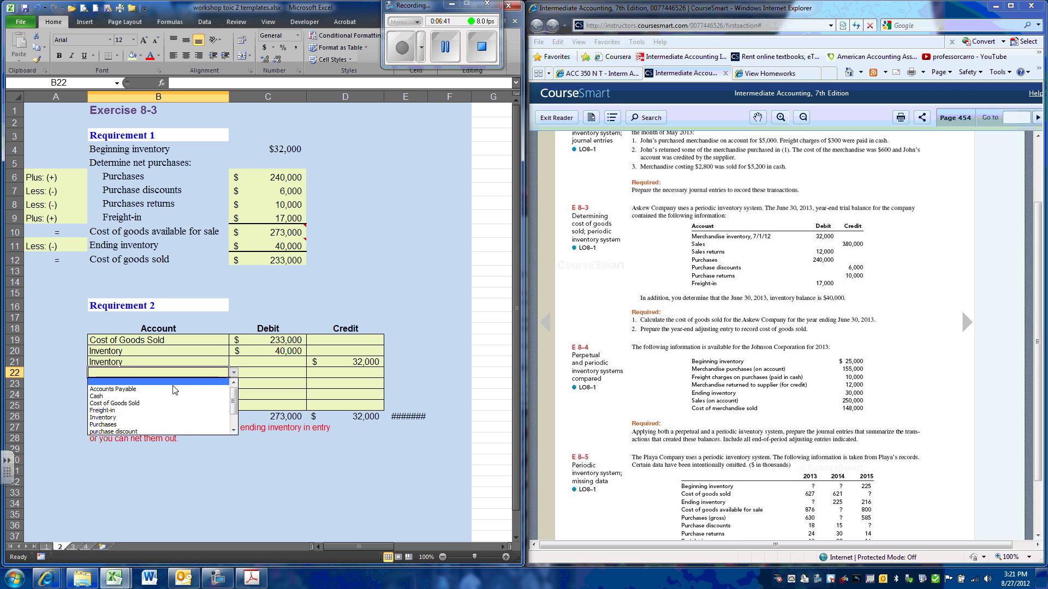
left_click(131, 425)
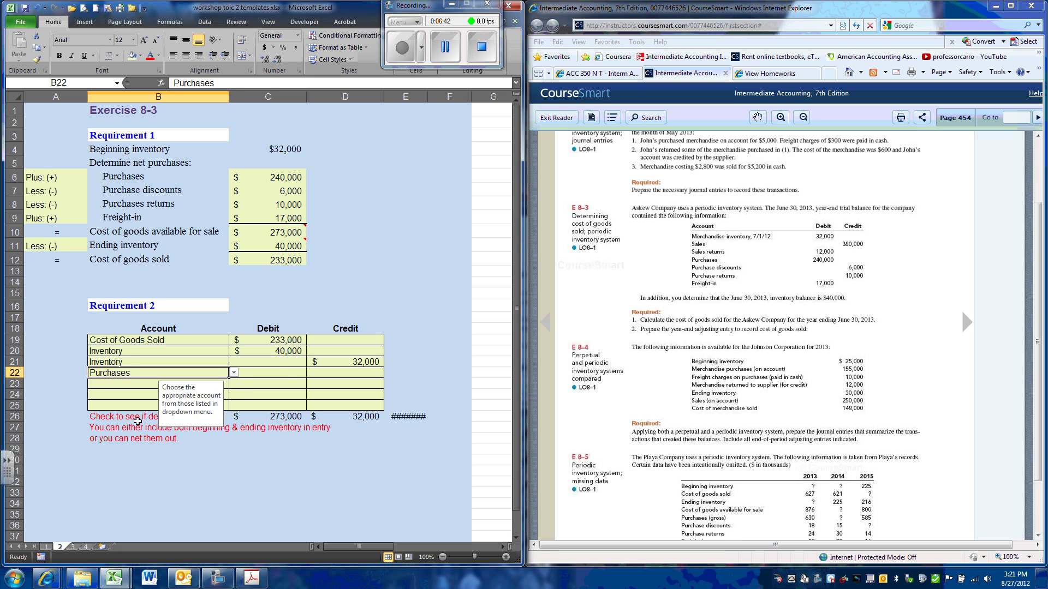
left_click(344, 373)
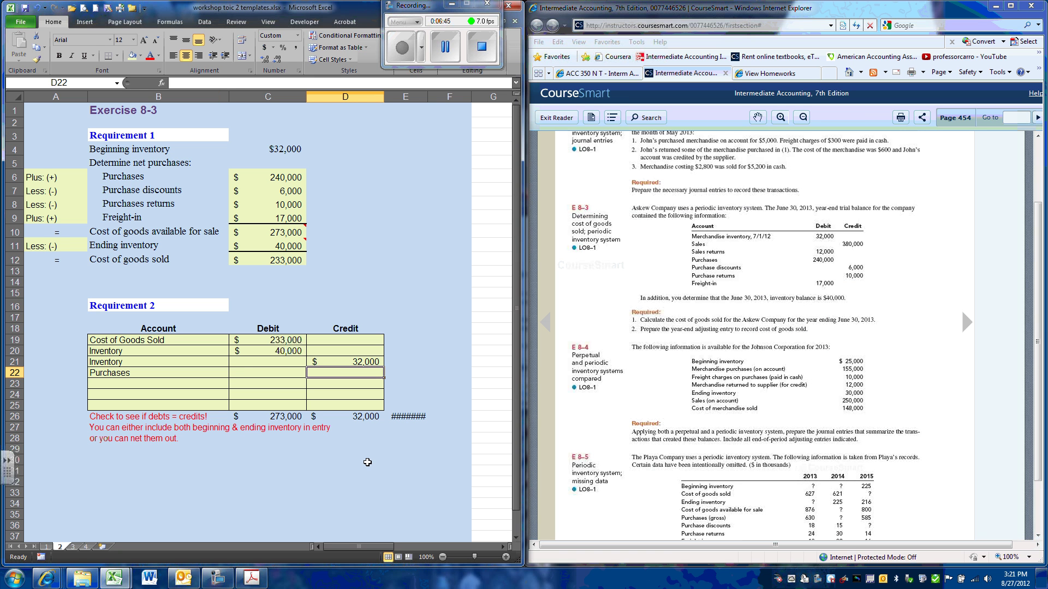
type("240000")
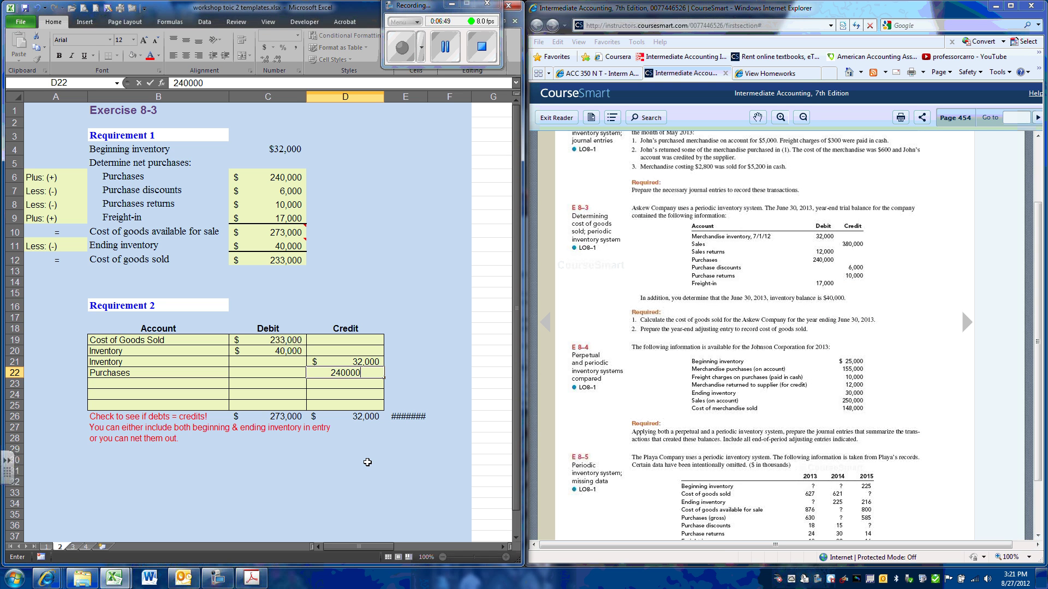
key("Return")
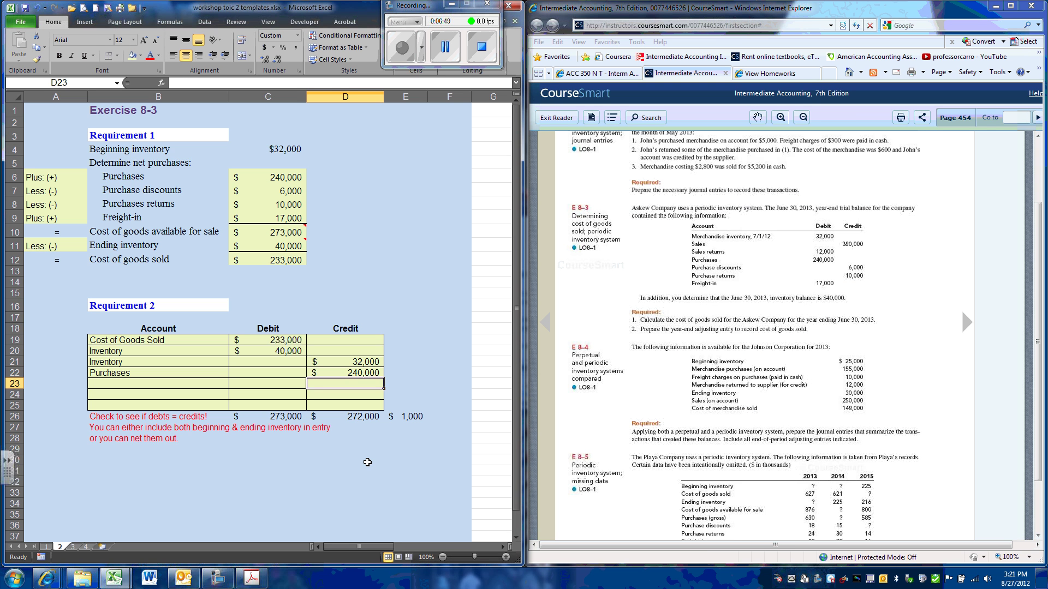
Choose purchase returns as the account in B23
key("Left")
key("Left")
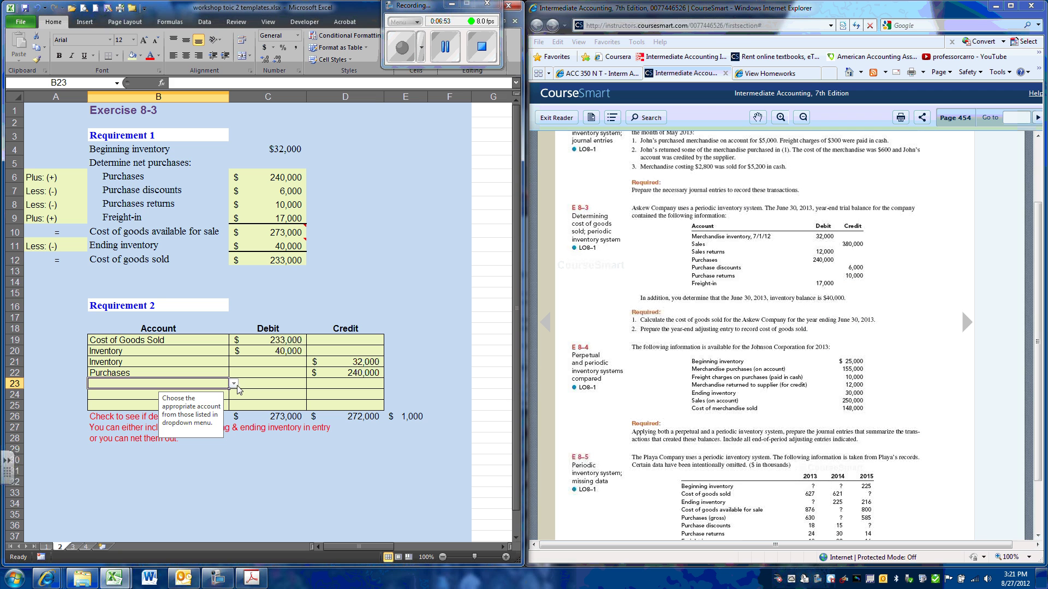
left_click(233, 384)
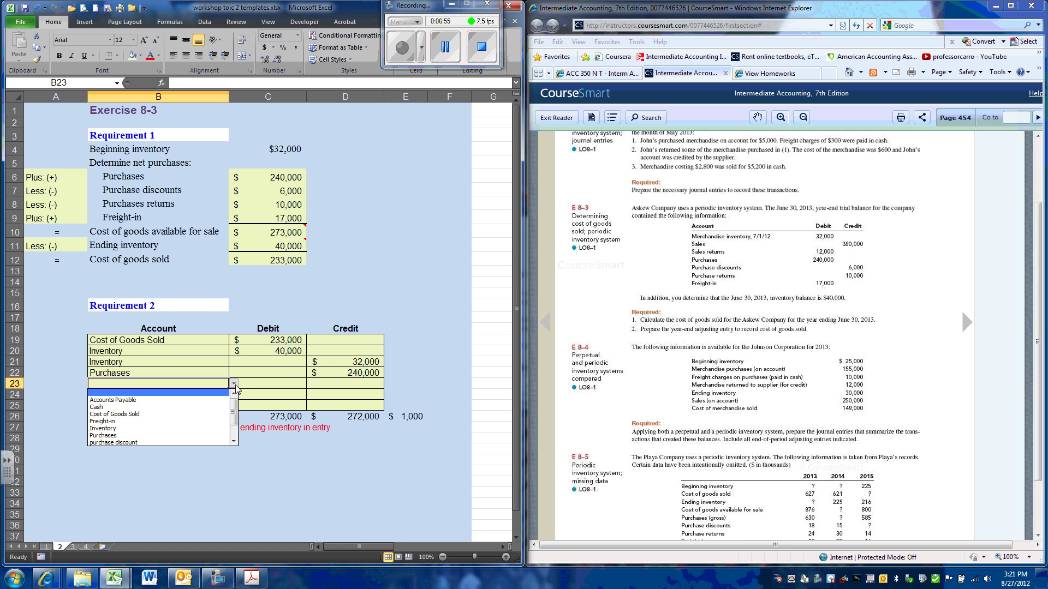
left_click_drag(234, 409, 234, 422)
left_click(180, 428)
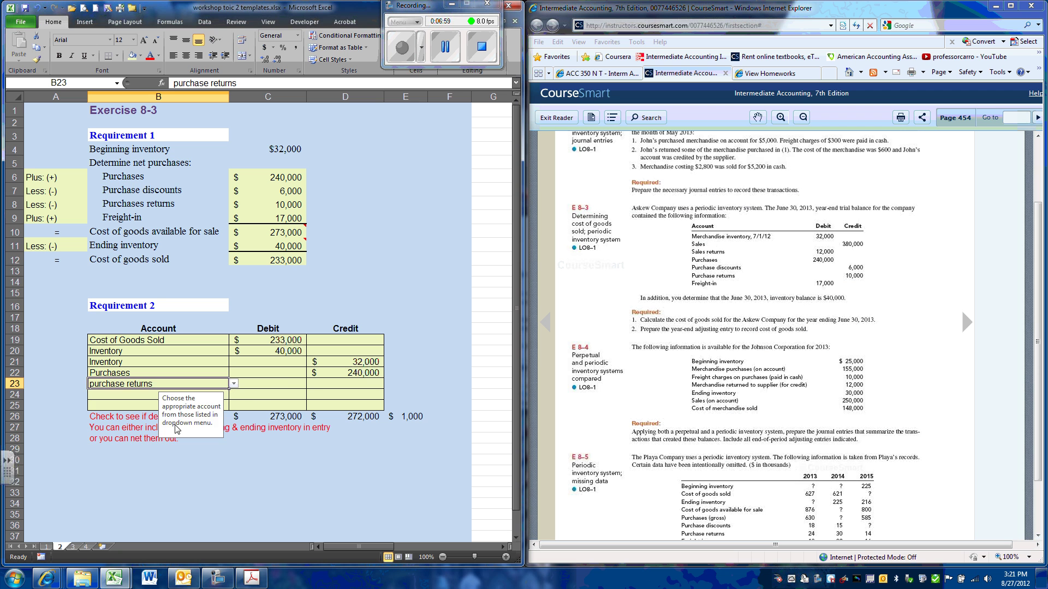
Enter a debit of 10000 in C23 for the purchase returns account
left_click(325, 385)
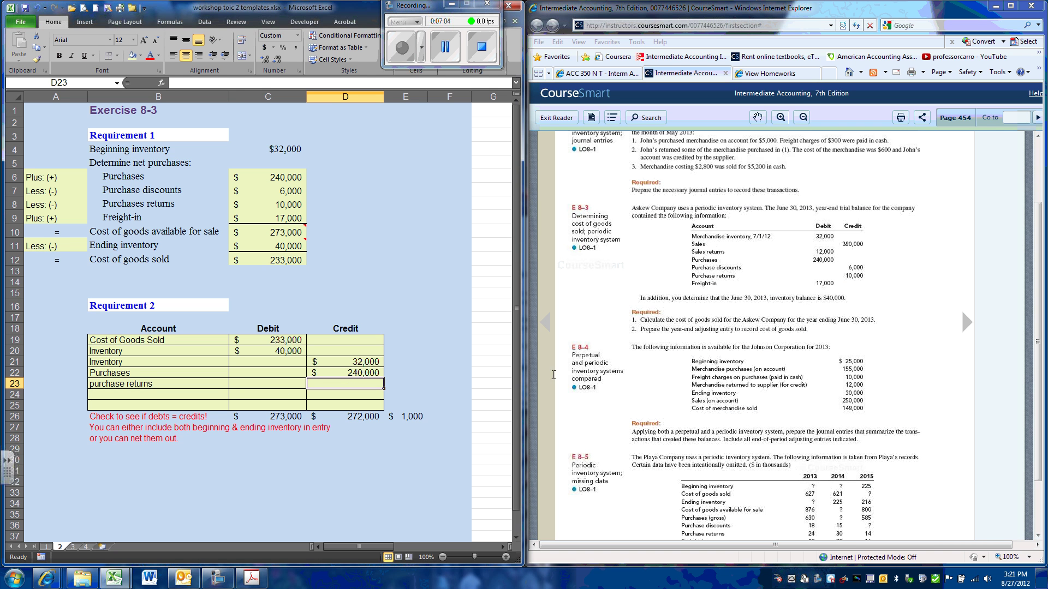
left_click(289, 386)
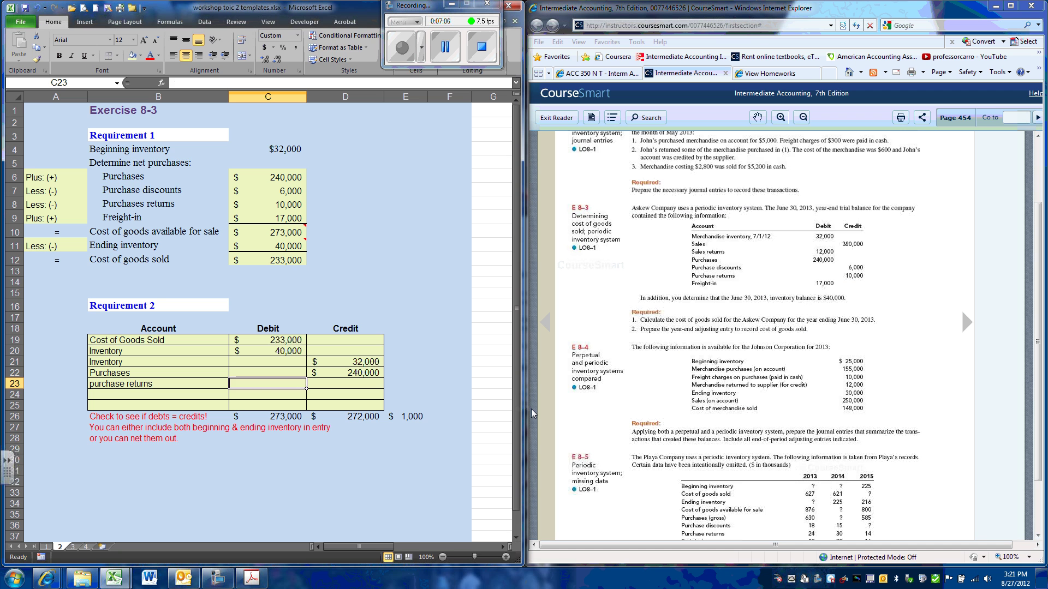
type("10000")
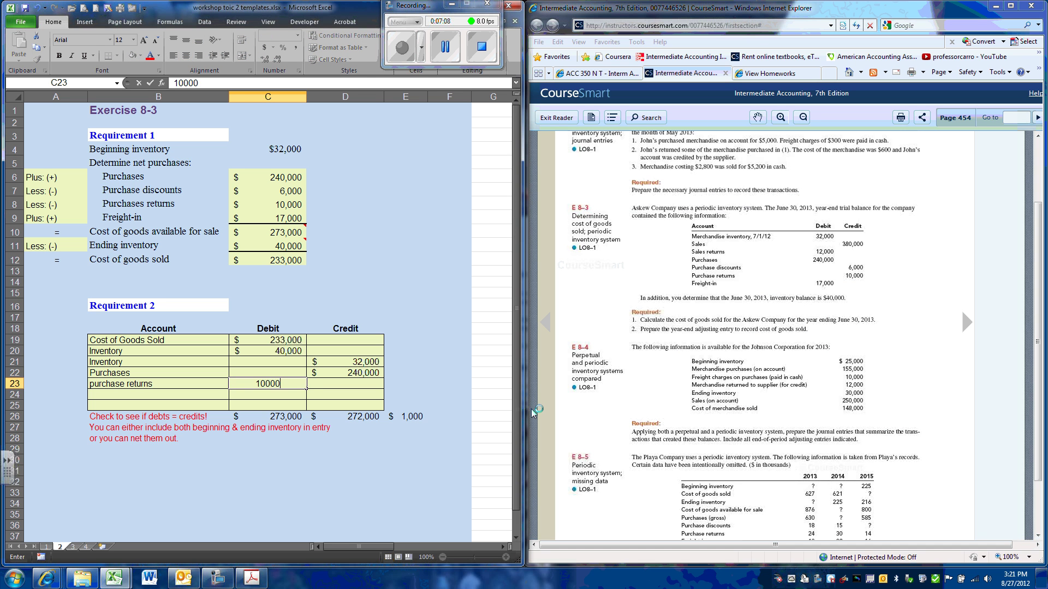
key("Return")
Choose purchase discount as the account in B24 and enter a debit of 6000 in C24
key("Left")
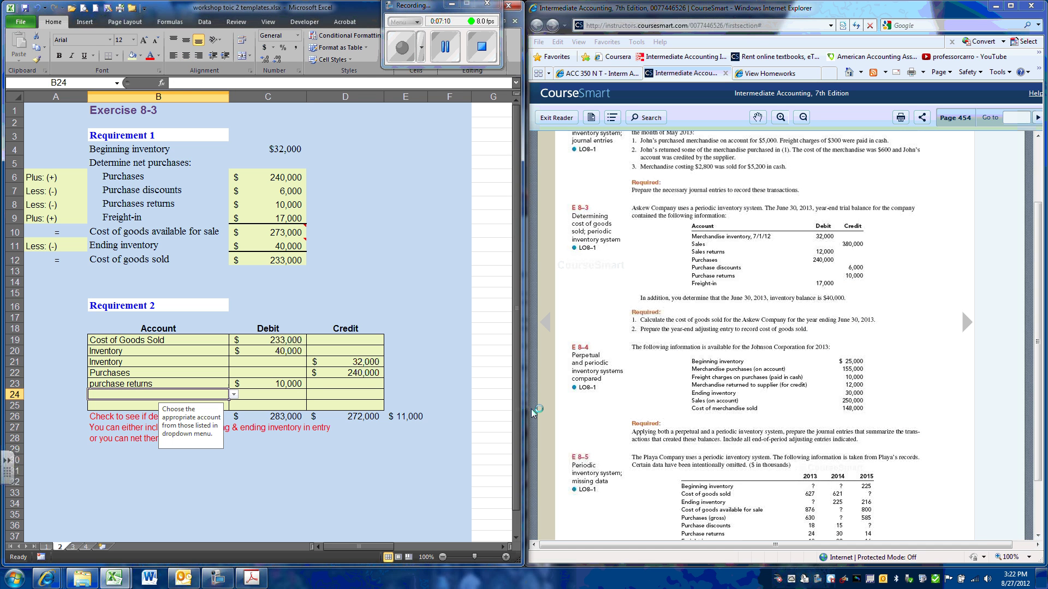
left_click(232, 394)
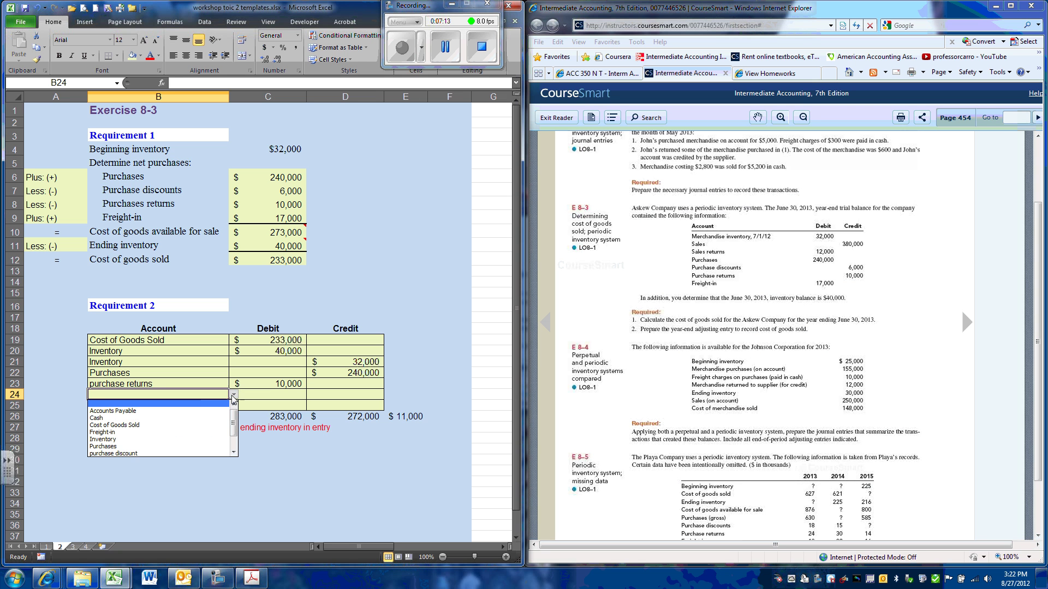
left_click(173, 454)
key("Right")
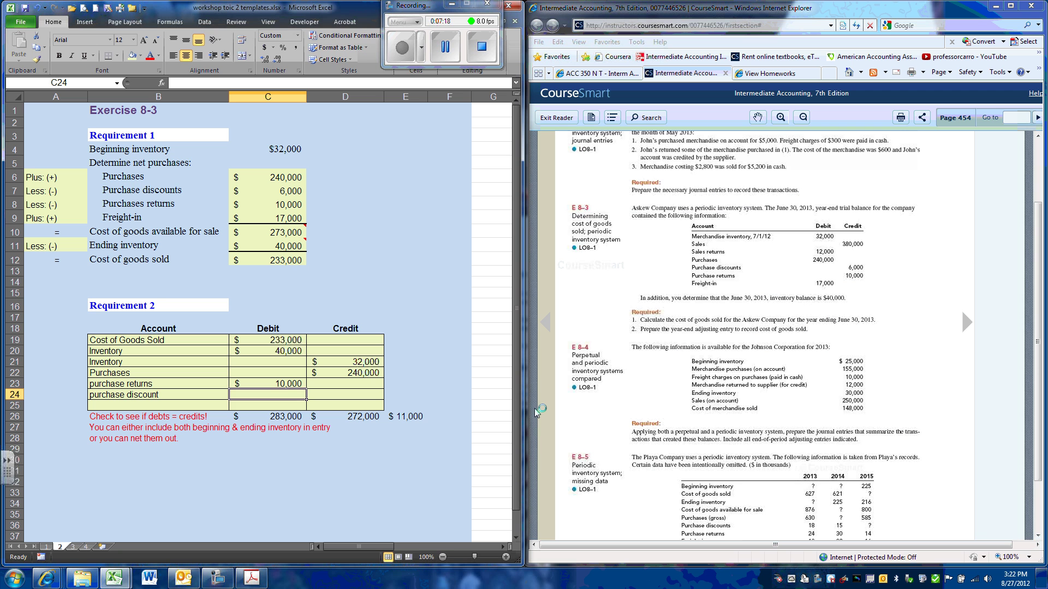
type("6000")
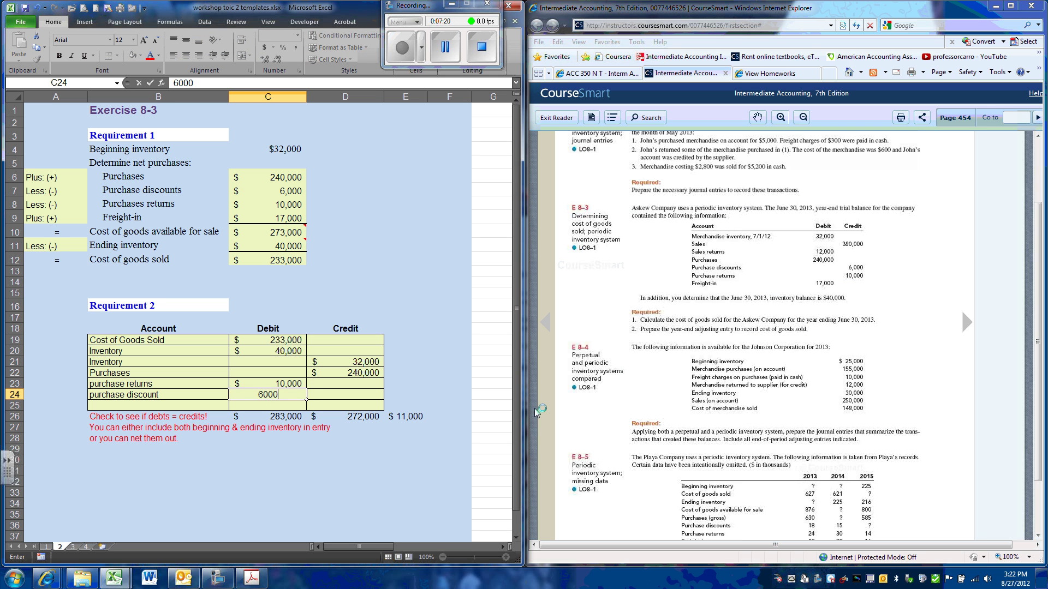
key("Return")
Choose Freight-in as the account in B25, enter a credit of 17000 in D25, and check the debit and credit totals
key("Left")
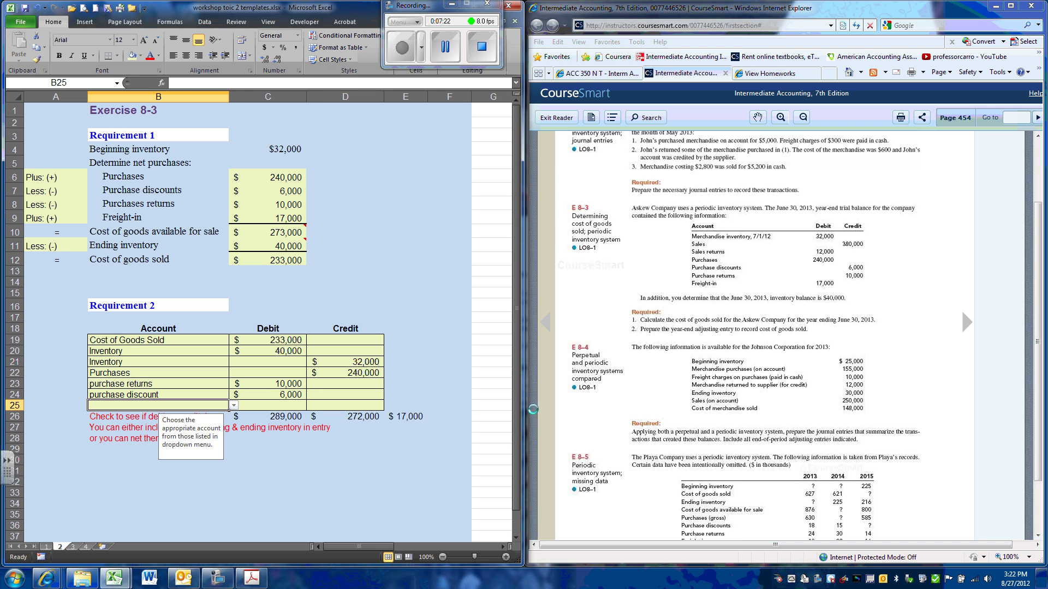
left_click(233, 406)
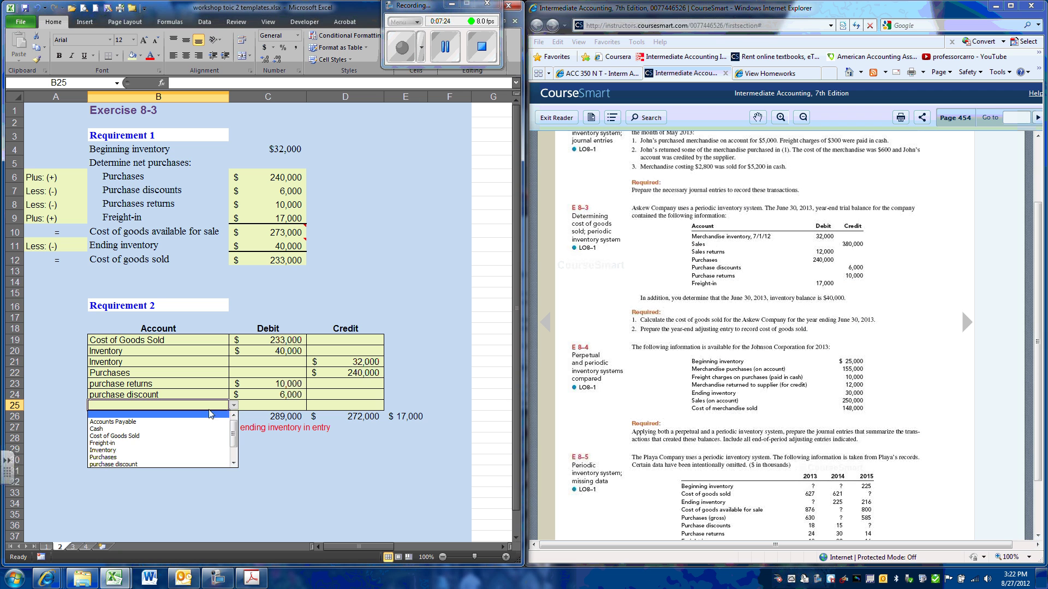
left_click(160, 443)
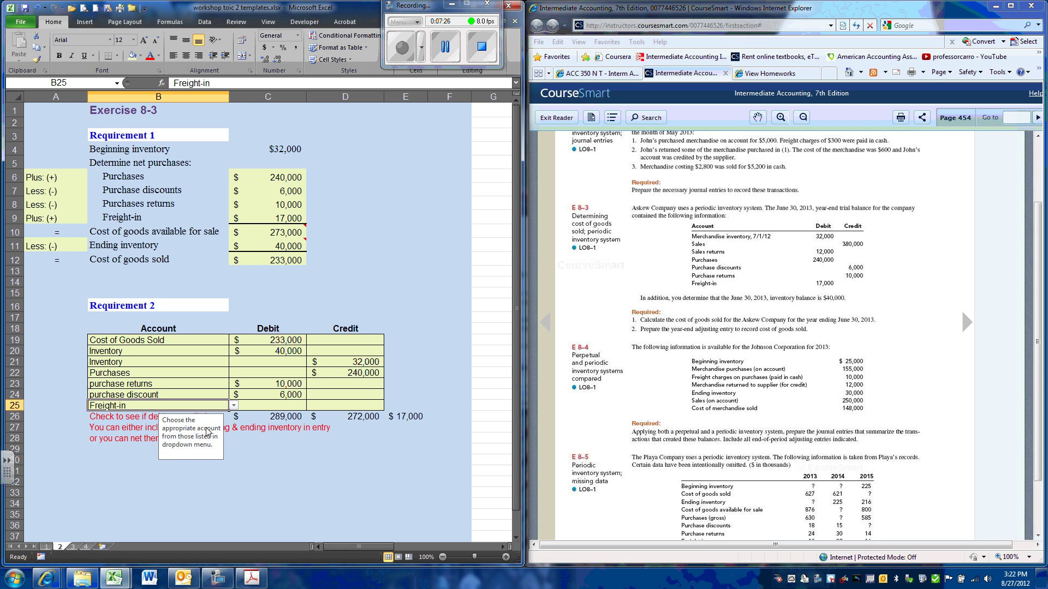
left_click(345, 405)
type("1")
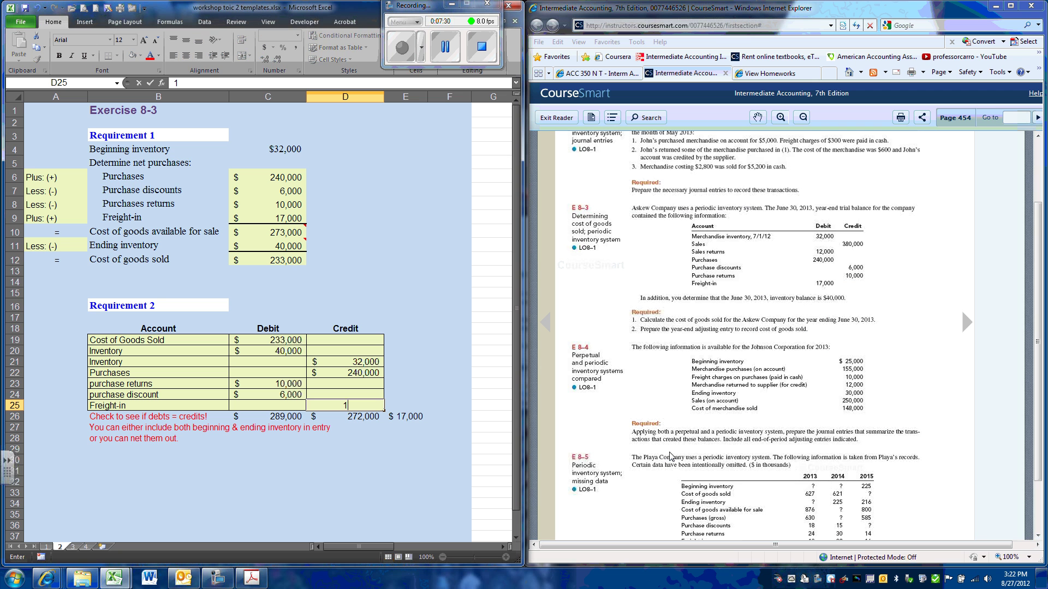
type("7000")
key("Return")
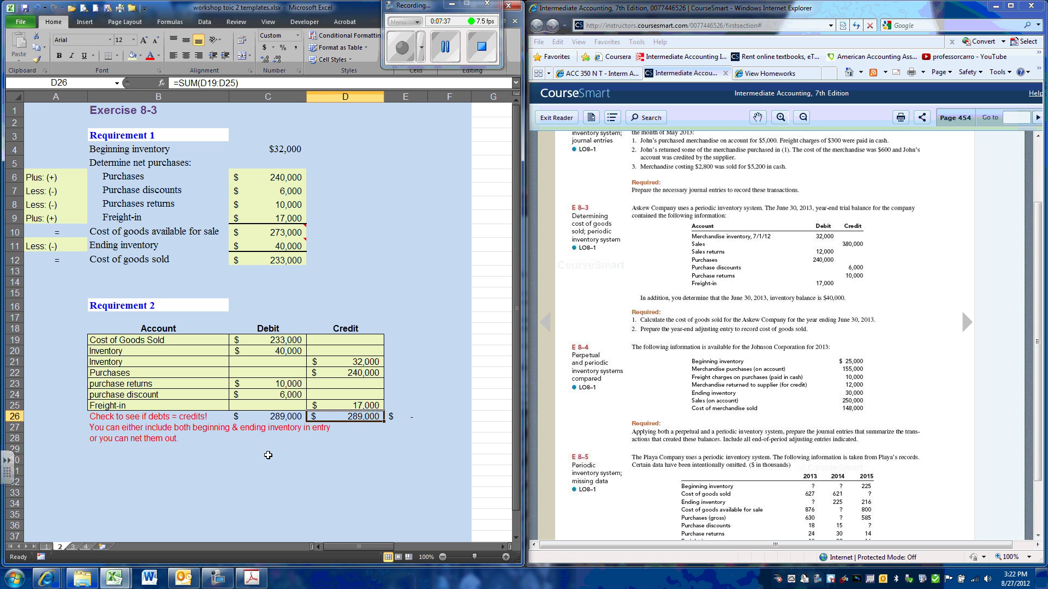
left_click(283, 418)
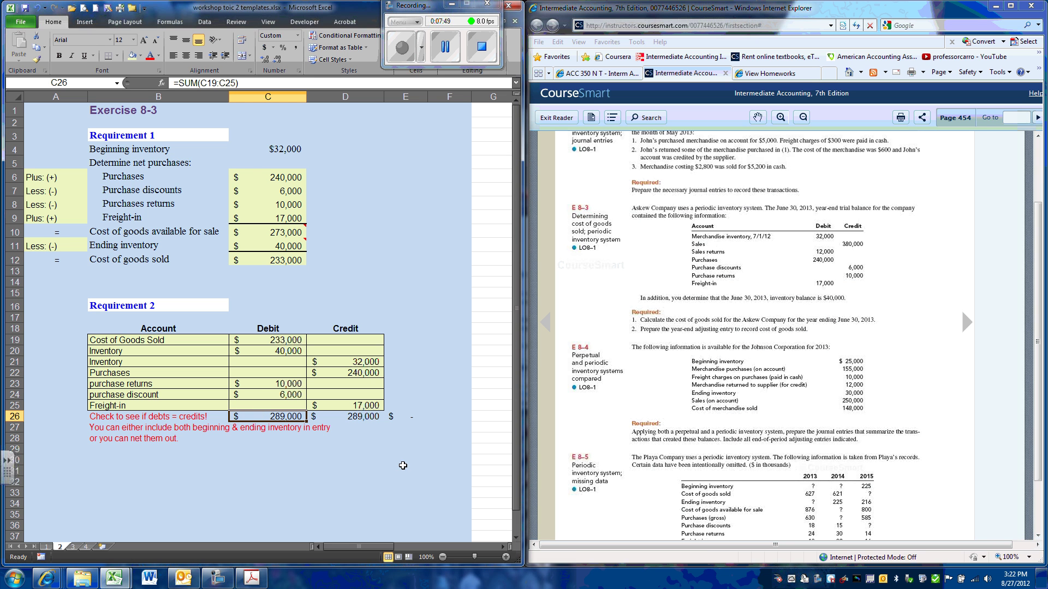
Clear the Inventory credit in D21 and the Inventory debit in C20
left_click(339, 361)
key("Delete")
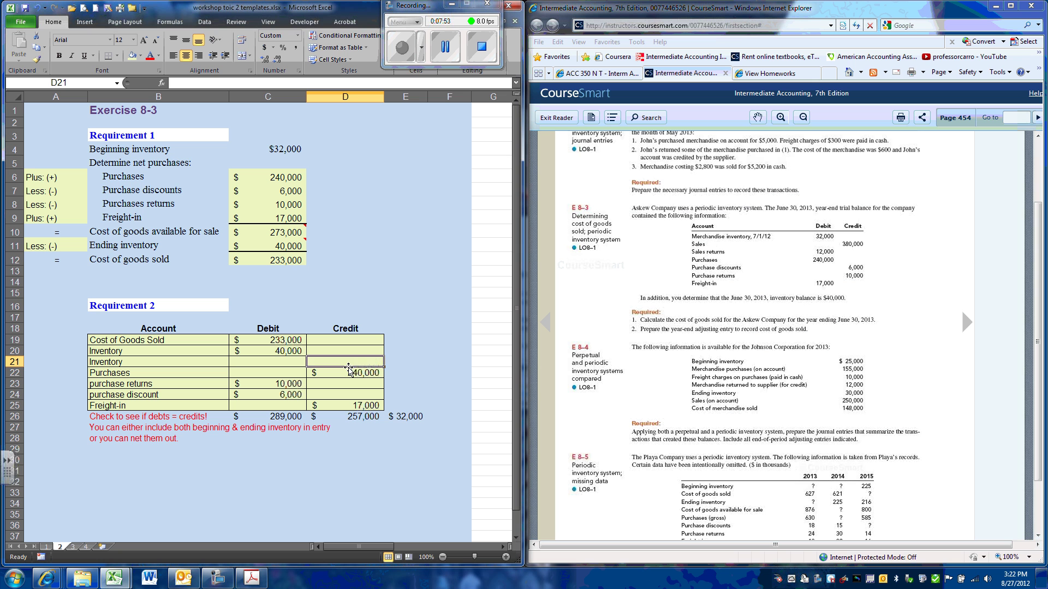
left_click(266, 351)
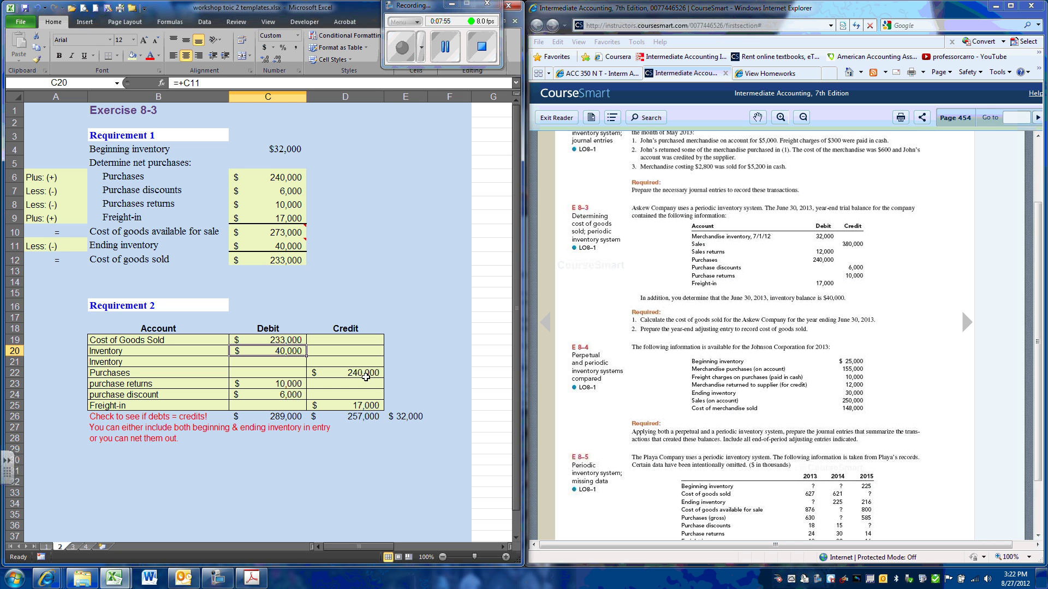
key("Delete")
Calculate the net change in inventory in D11 as ending inventory minus beginning inventory with the formula +C11-C4
left_click(317, 249)
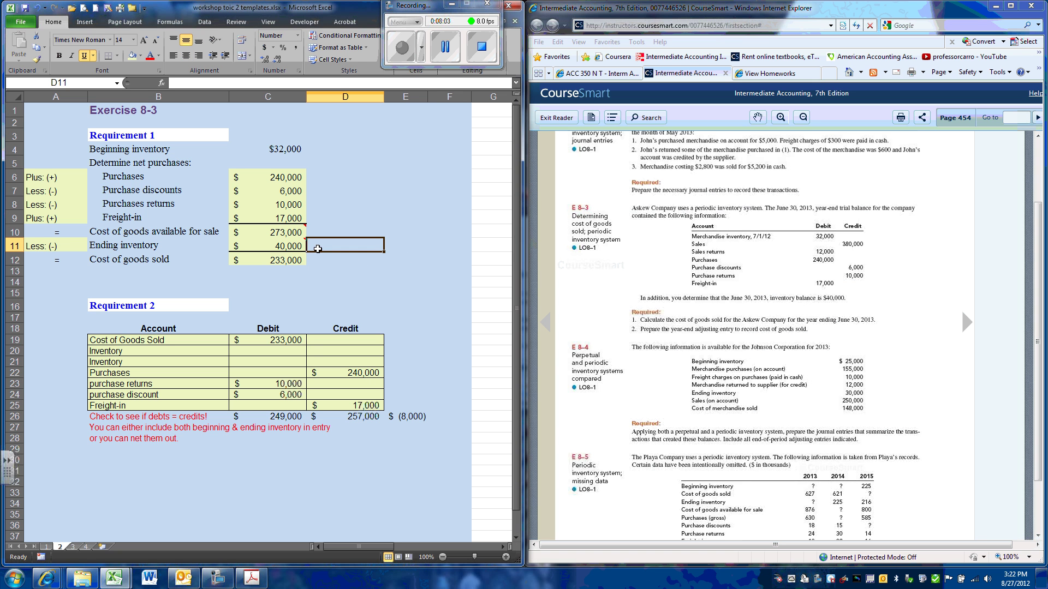
left_click(317, 149)
left_click(341, 242)
type("+")
key("Left")
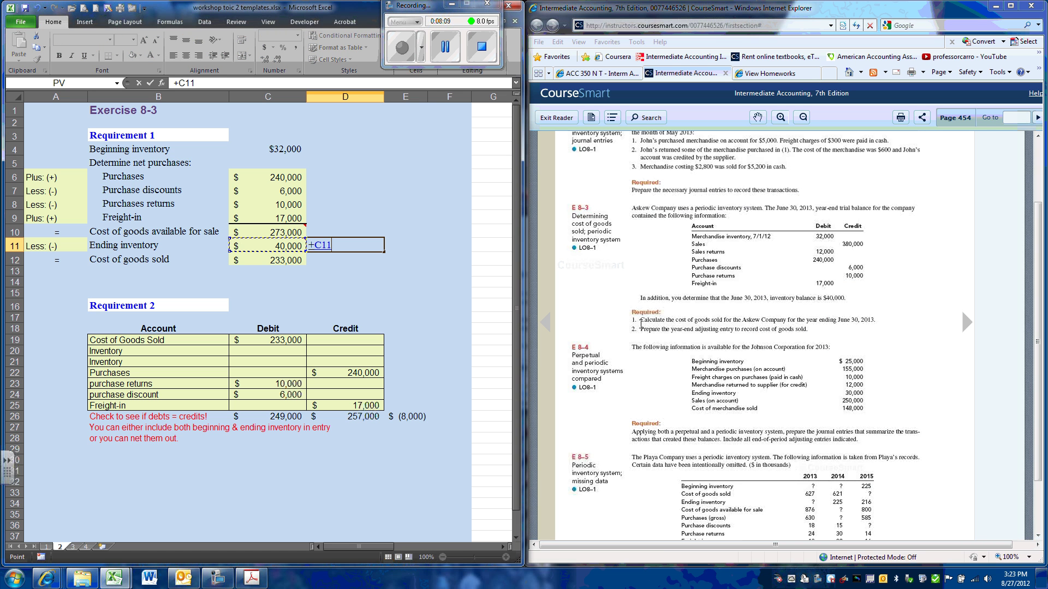
type("-")
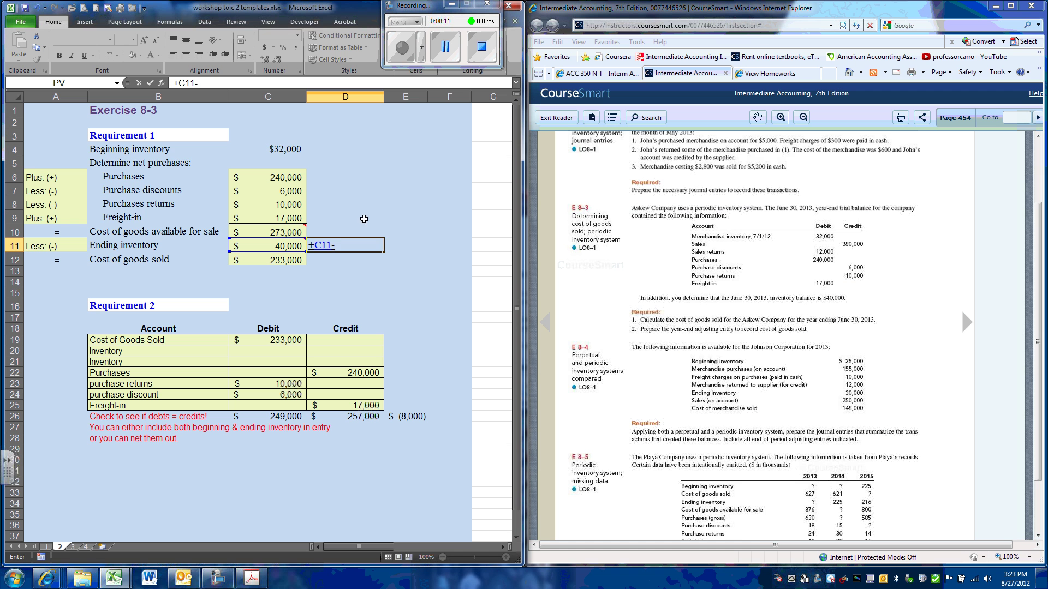
left_click(274, 148)
key("Return")
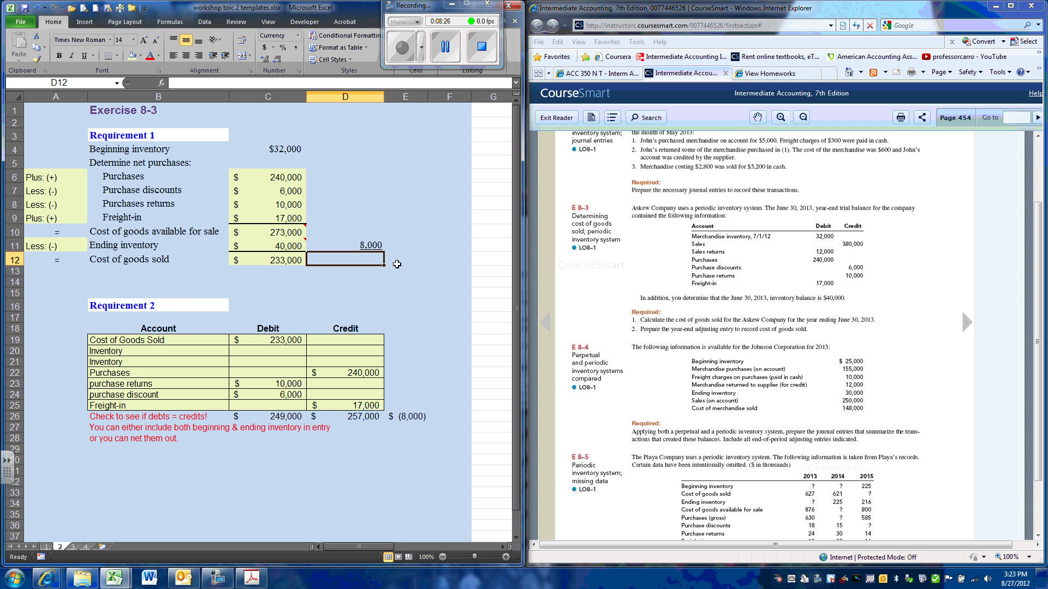
left_click(359, 246)
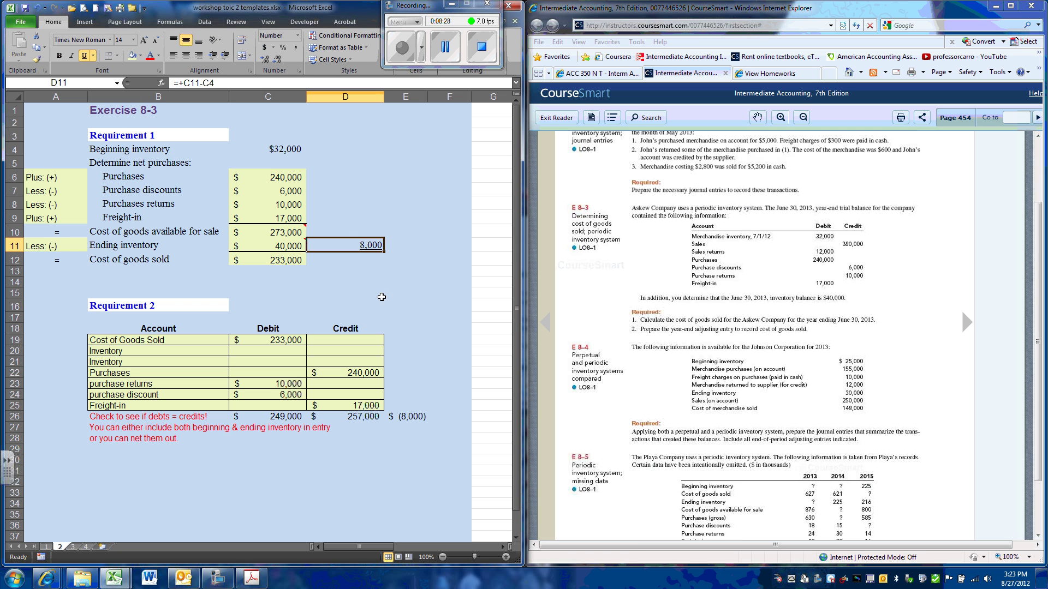
Enter the net Inventory debit of 8000 in C20
left_click(289, 351)
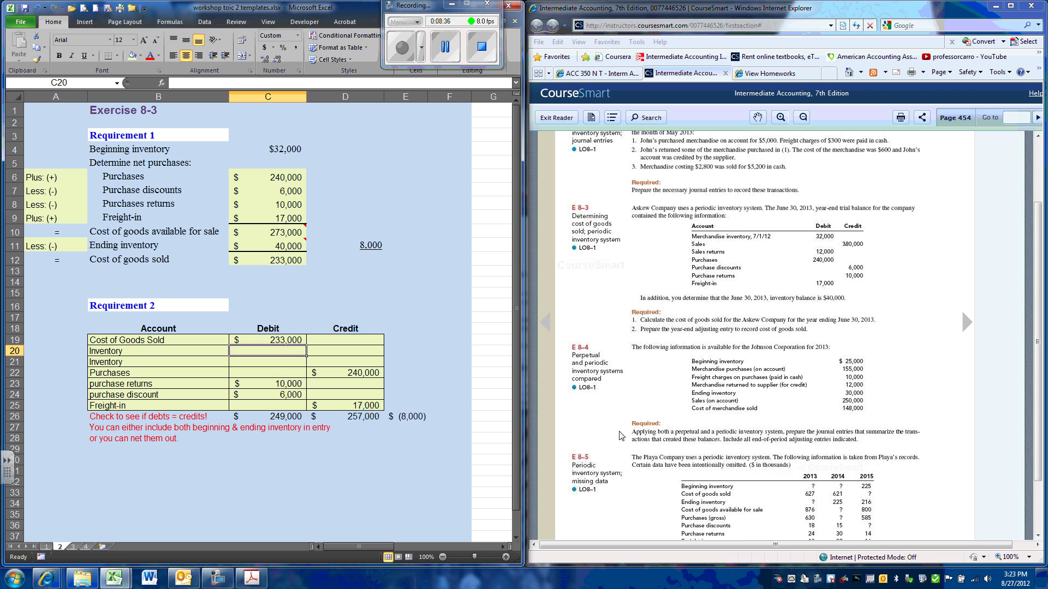
type("8000")
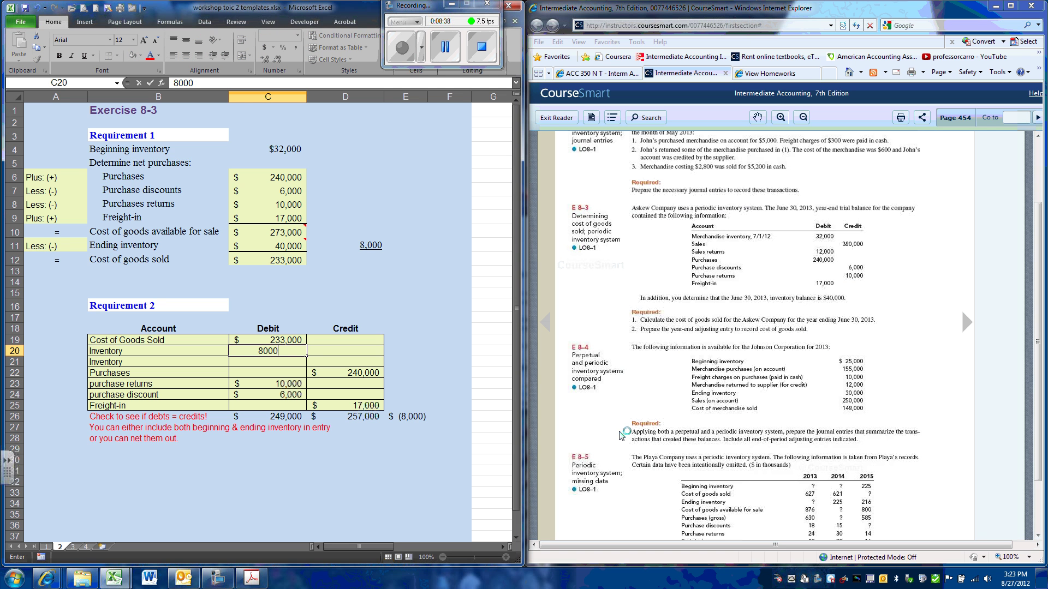
key("Return")
key("Right")
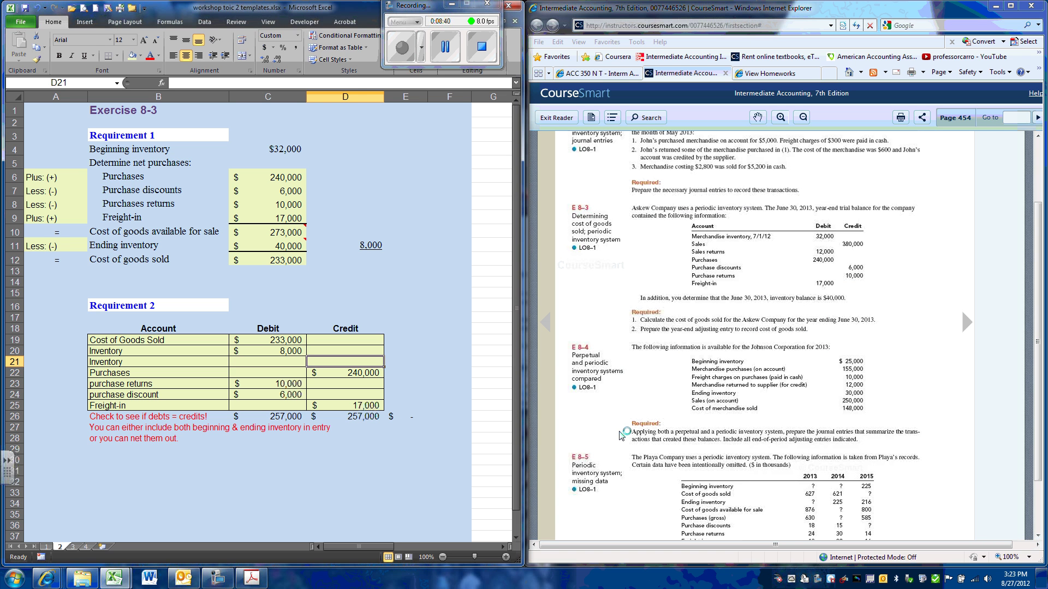